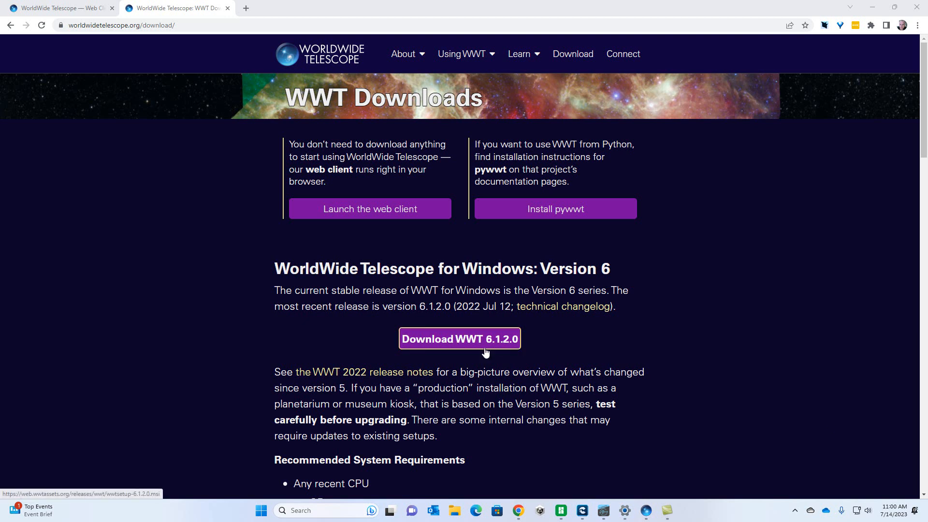
# Step: Switch to AAS WorldWide Telescope and change the view from the solar system to Earth
pyautogui.click(648, 513)
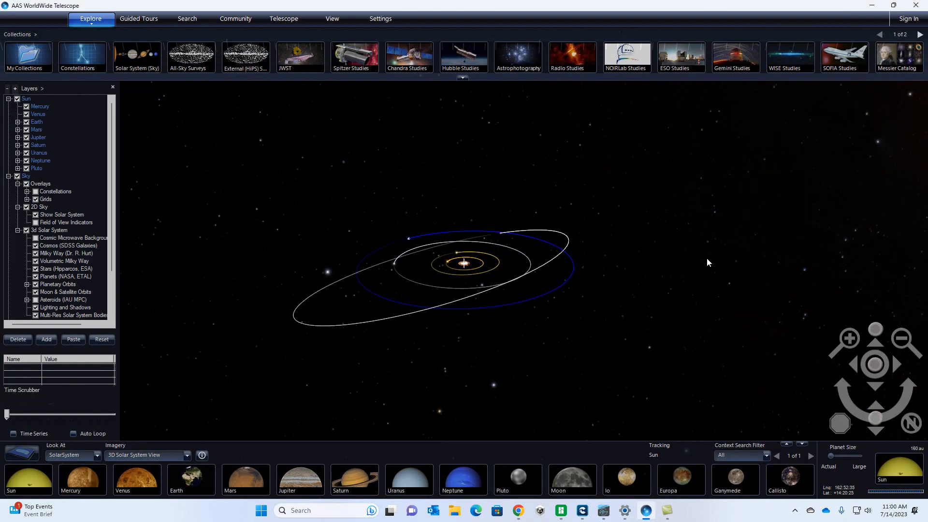
pyautogui.moveTo(674, 305); pyautogui.dragTo(708, 300)
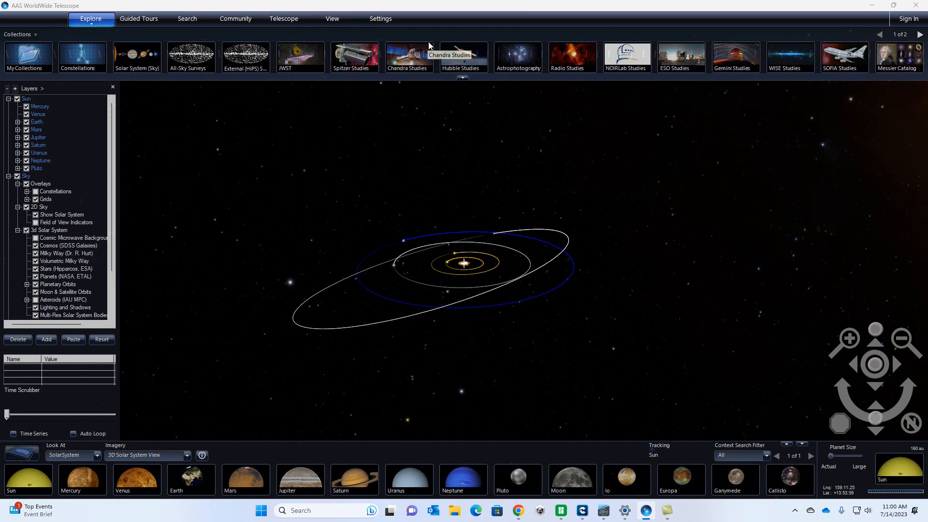
pyautogui.click(75, 457)
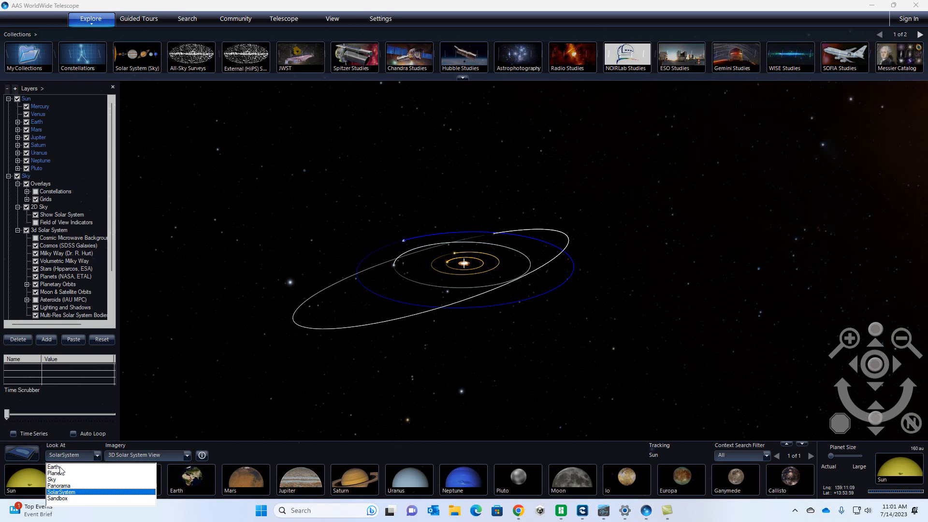
pyautogui.click(60, 467)
# Step: Navigate the globe to Mount Rainier in Washington and frame the whole snow-covered peak at about 41 km
pyautogui.moveTo(395, 237); pyautogui.dragTo(585, 277)
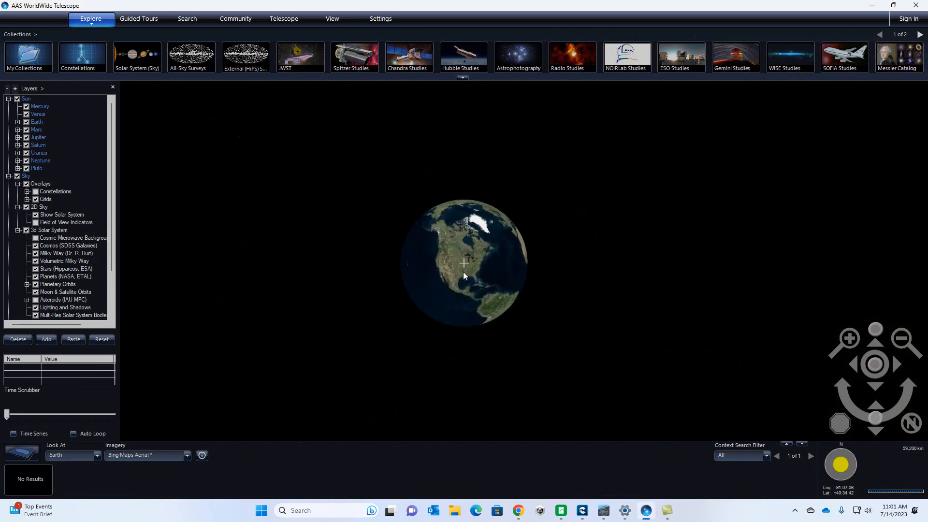
pyautogui.scroll(3, 473, 279)
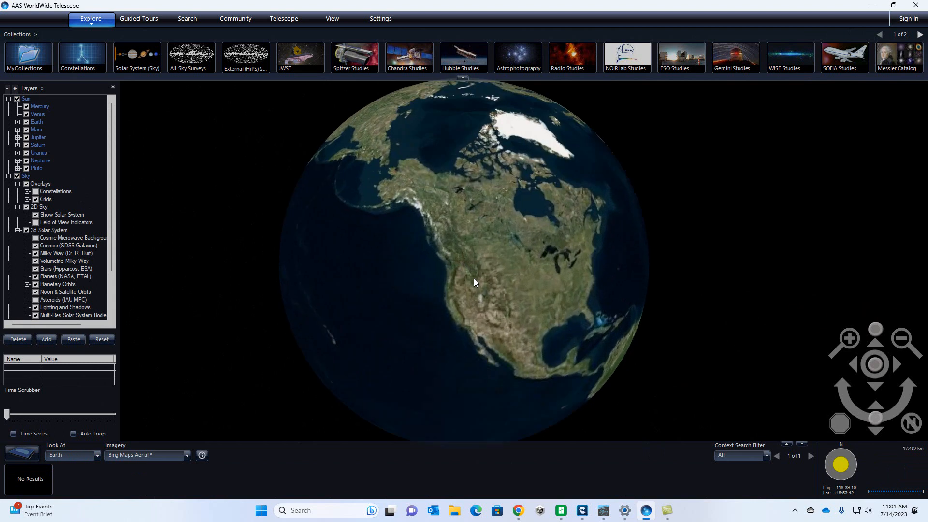
pyautogui.scroll(5, 474, 278)
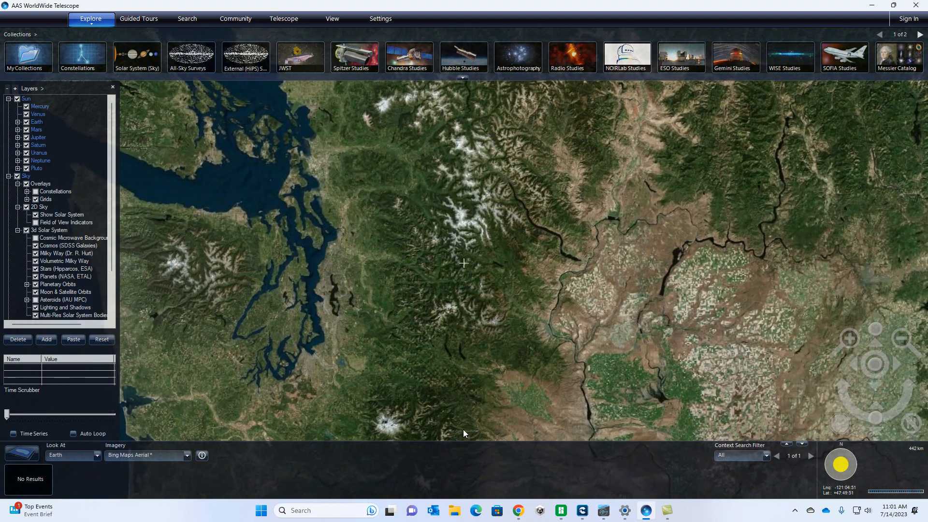
pyautogui.moveTo(476, 390); pyautogui.dragTo(539, 142)
pyautogui.scroll(5, 510, 196)
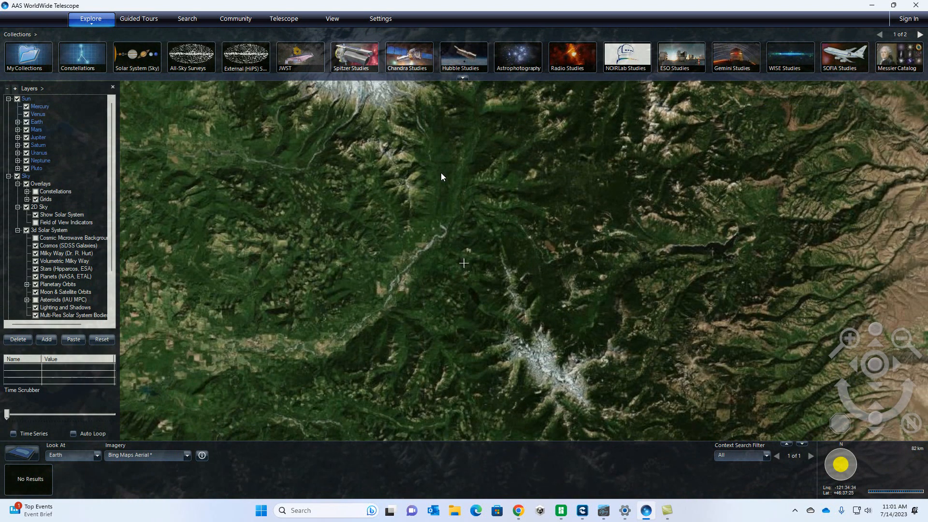
pyautogui.moveTo(441, 176); pyautogui.dragTo(514, 361)
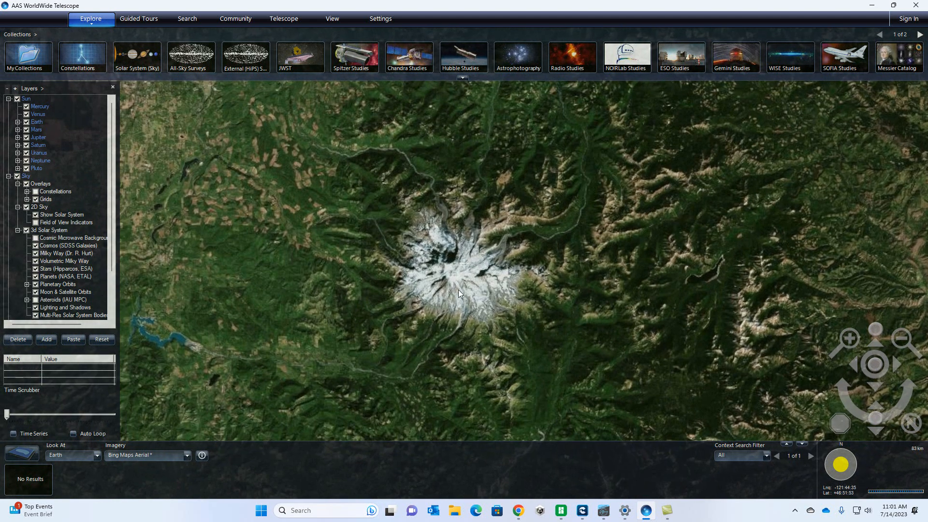
pyautogui.scroll(3, 465, 300)
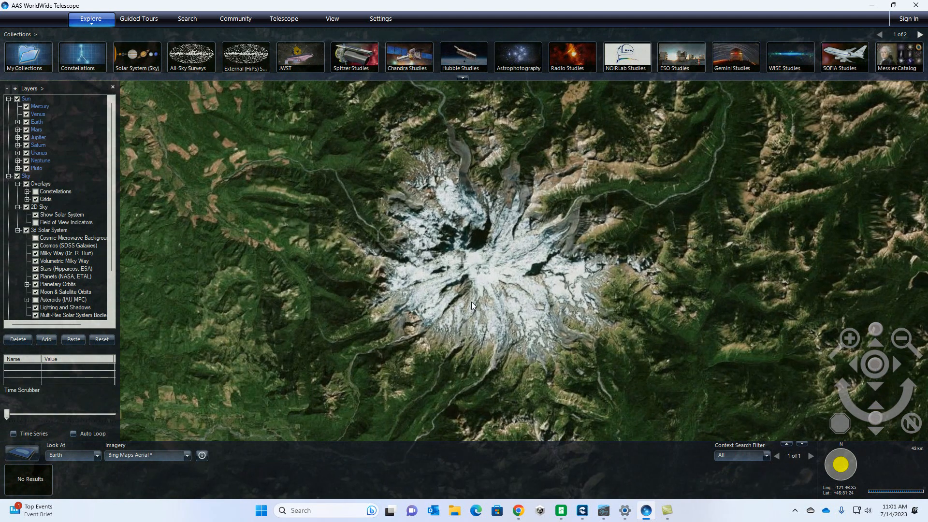
# Step: Start an STL export of the current view and fit its boundary around Mount Rainier, about 46.789 to 46.916 north and -121.889 to -121.632 longitude
pyautogui.click(338, 28)
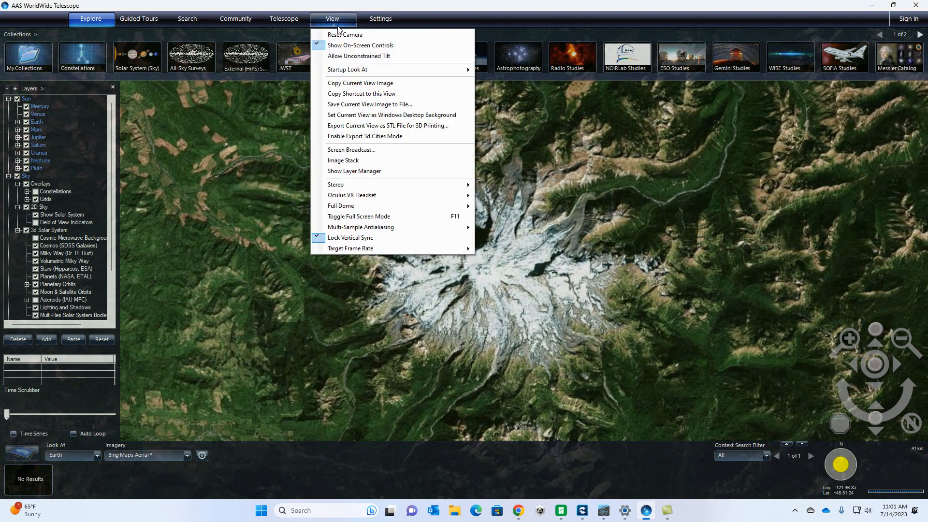
pyautogui.click(383, 127)
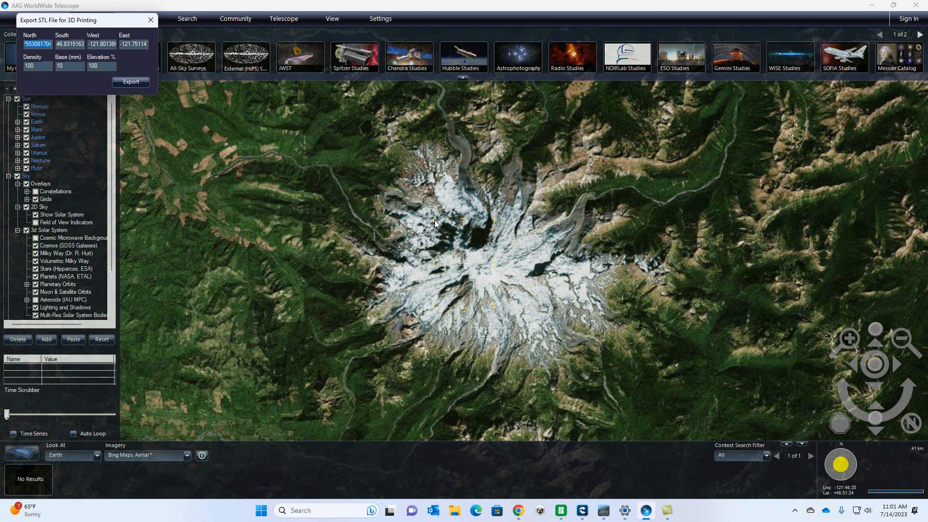
pyautogui.moveTo(436, 221); pyautogui.dragTo(381, 181)
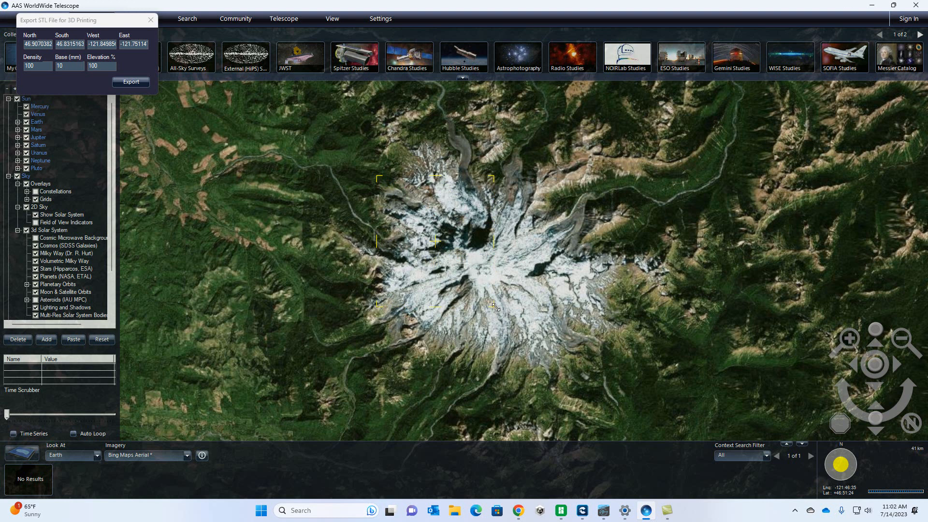
pyautogui.moveTo(493, 306); pyautogui.dragTo(622, 371)
pyautogui.moveTo(379, 177); pyautogui.dragTo(361, 163)
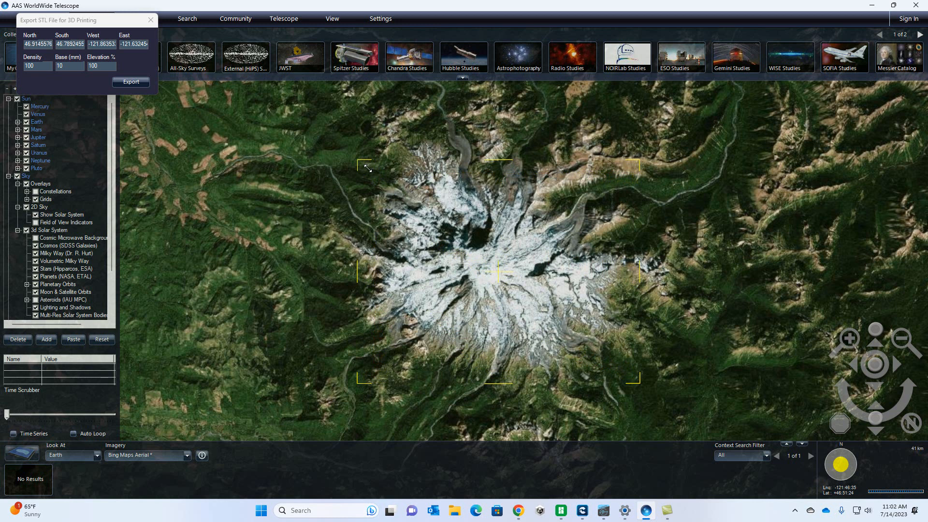
pyautogui.moveTo(367, 169); pyautogui.dragTo(339, 166)
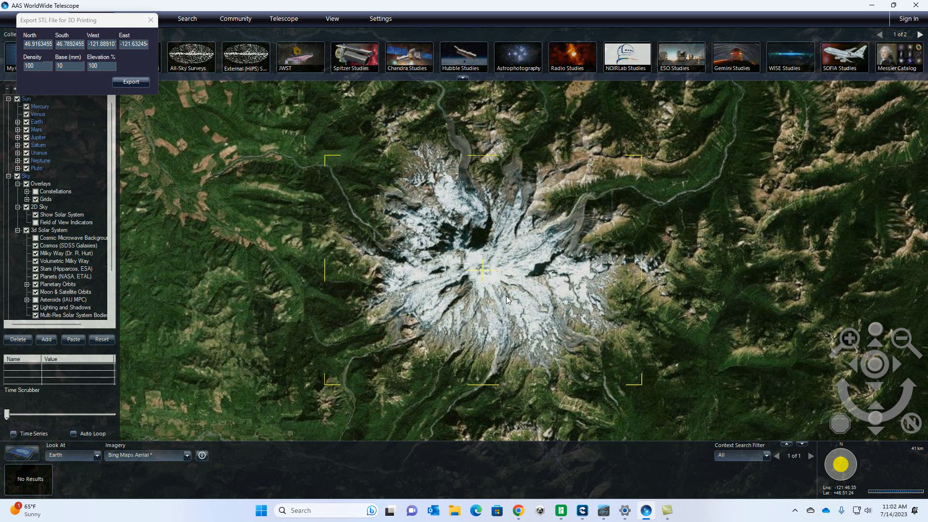
# Step: Set the base thickness of the Mount Rainier STL export to 2 mm
pyautogui.scroll(3, 506, 296)
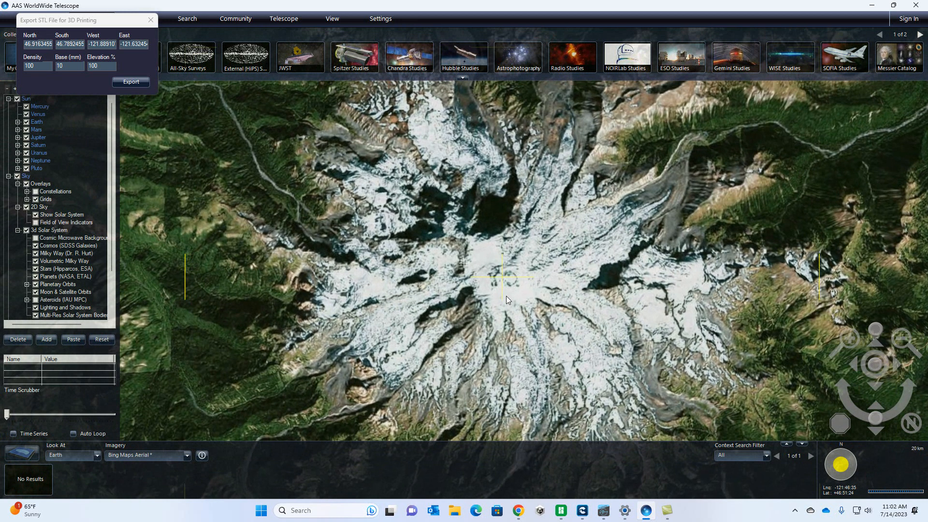
pyautogui.scroll(3, 506, 295)
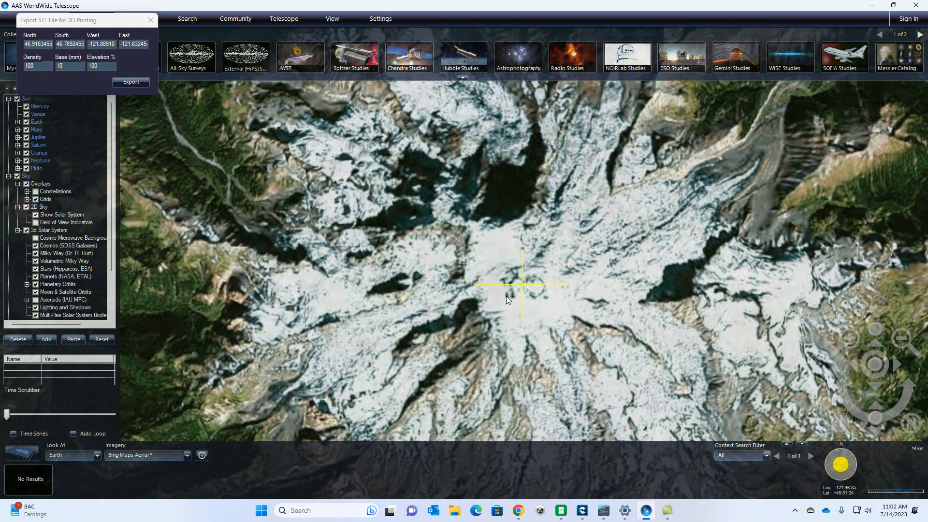
pyautogui.scroll(-2, 506, 295)
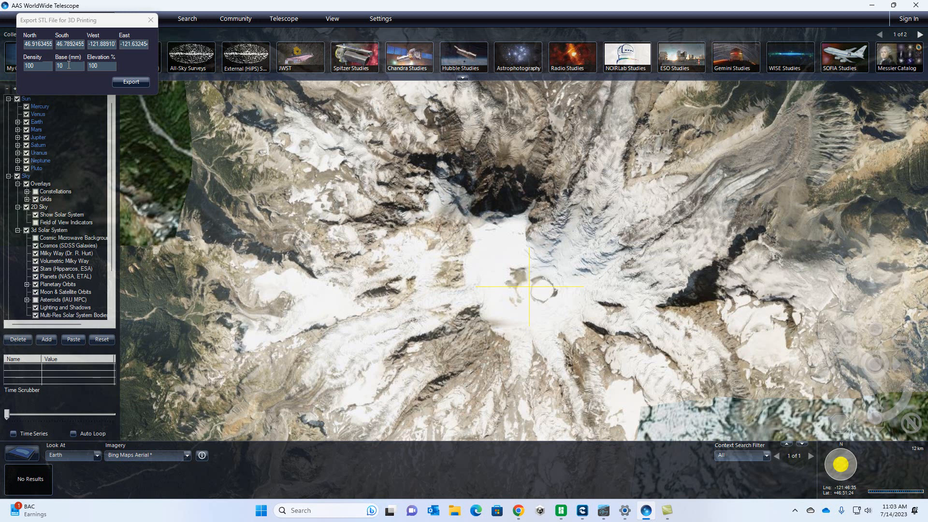
pyautogui.moveTo(68, 65); pyautogui.dragTo(55, 64)
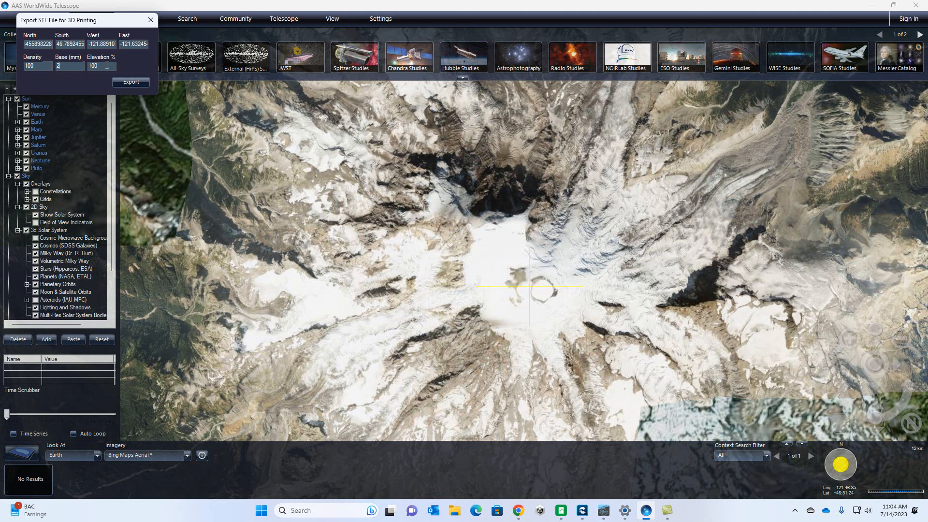
# Step: Export the terrain to the Downloads folder as Mt Rainier.stl, replacing the existing file, and close the export settings
pyautogui.click(135, 82)
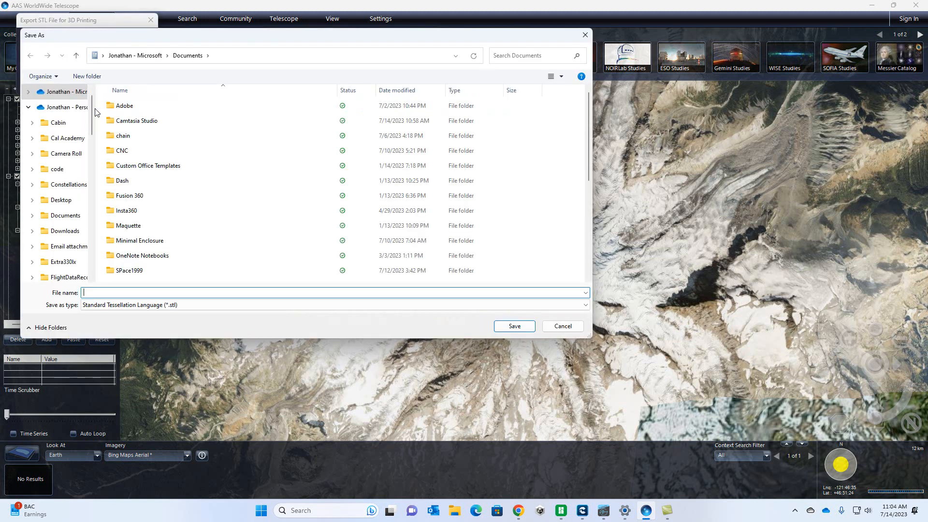
pyautogui.click(28, 106)
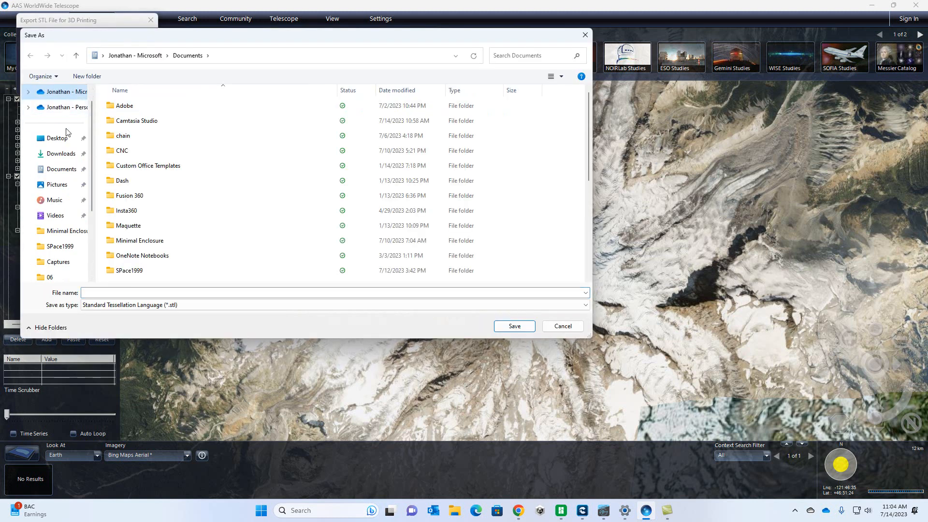
pyautogui.click(66, 153)
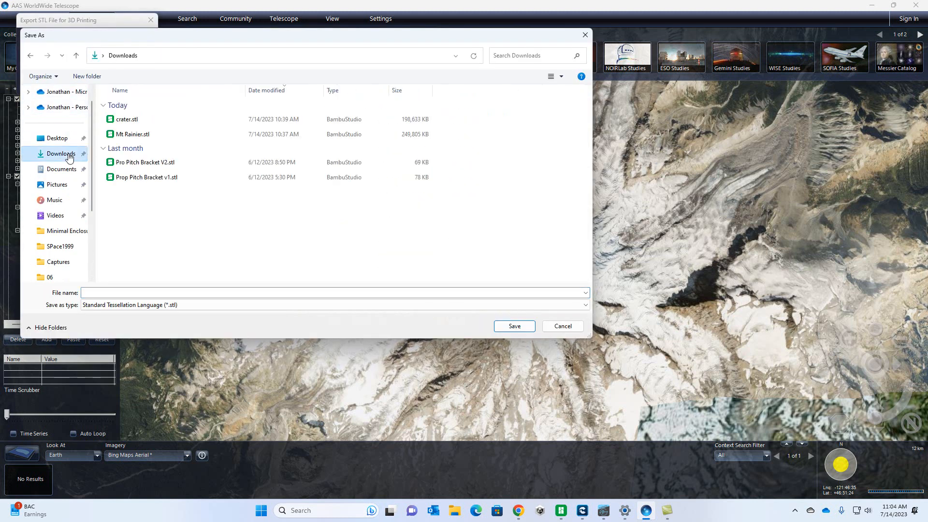
pyautogui.doubleClick(146, 135)
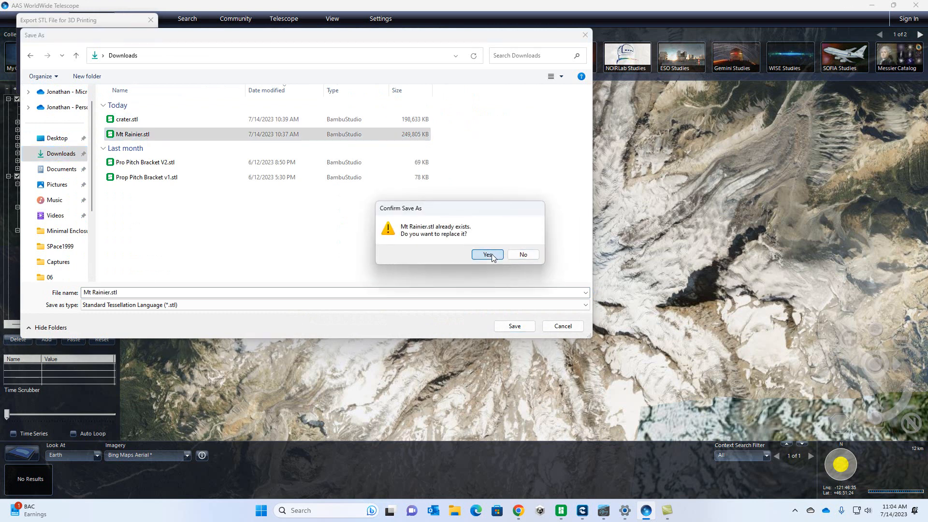
pyautogui.click(493, 254)
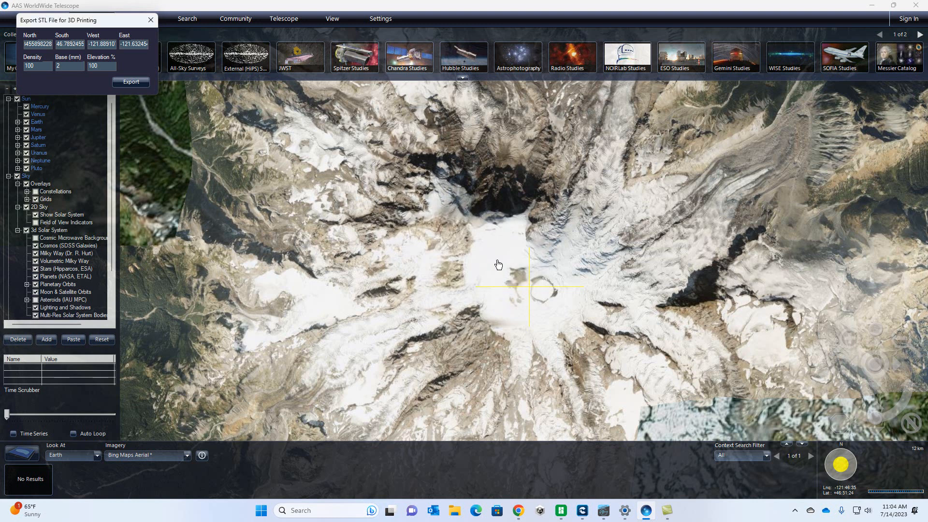
pyautogui.click(151, 20)
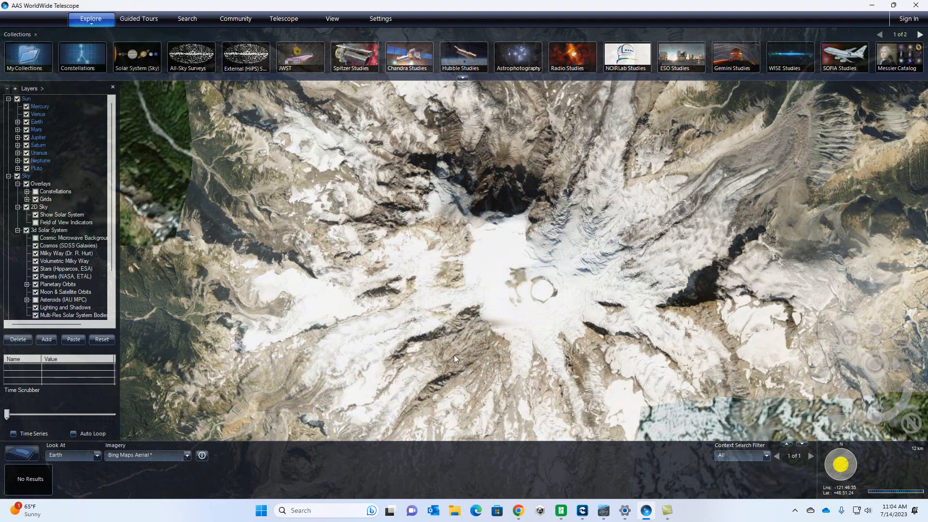
# Step: Change the view from Earth to the planet Mars and frame the Olympus Mons volcano at about 2,496 km
pyautogui.scroll(-3, 404, 329)
pyautogui.scroll(-5, 406, 326)
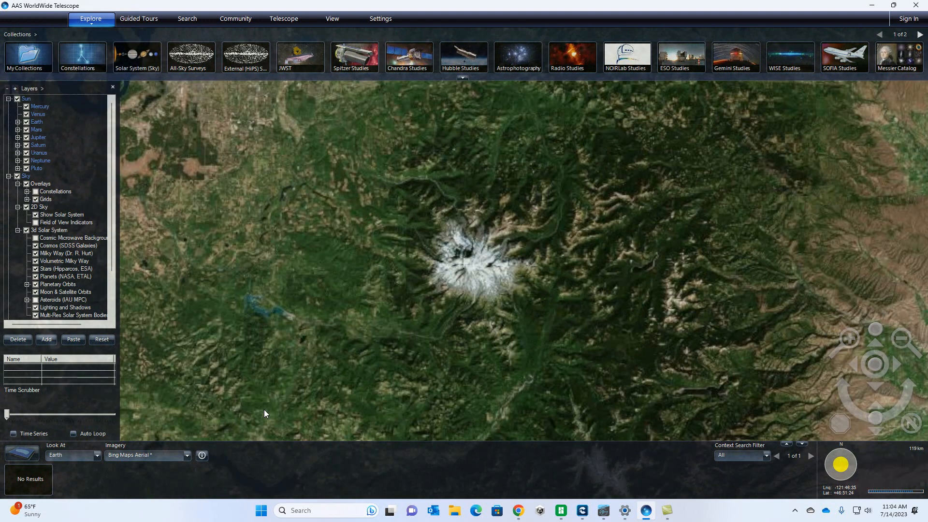
pyautogui.click(65, 455)
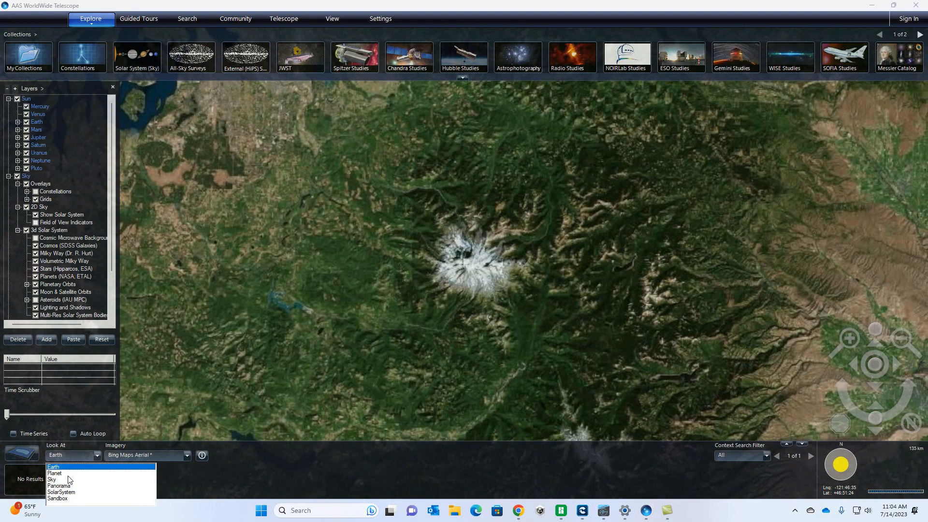
pyautogui.click(66, 474)
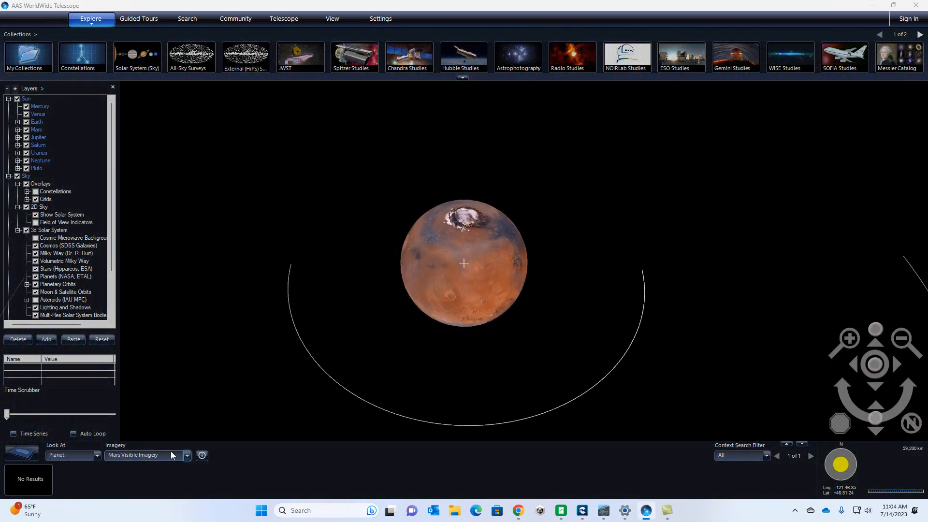
pyautogui.moveTo(477, 305); pyautogui.dragTo(494, 273)
pyautogui.scroll(10, 487, 274)
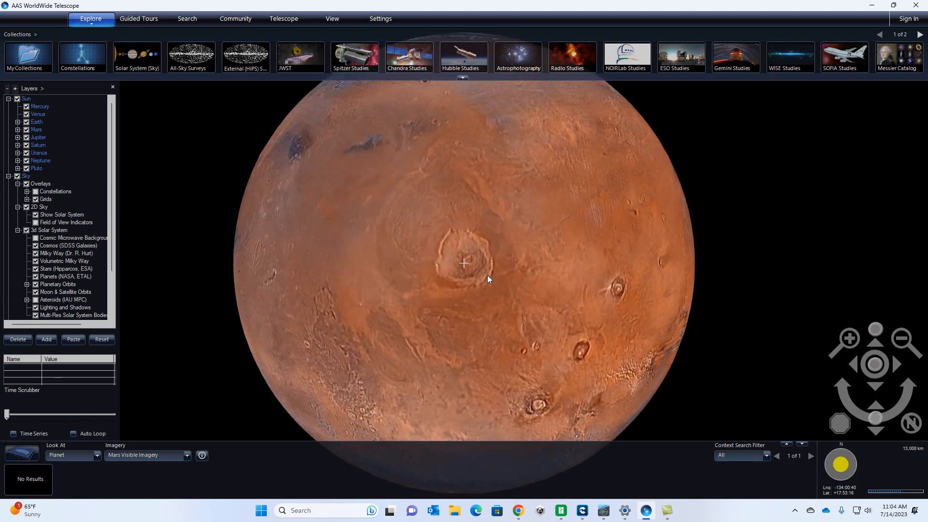
pyautogui.moveTo(465, 245); pyautogui.dragTo(465, 262)
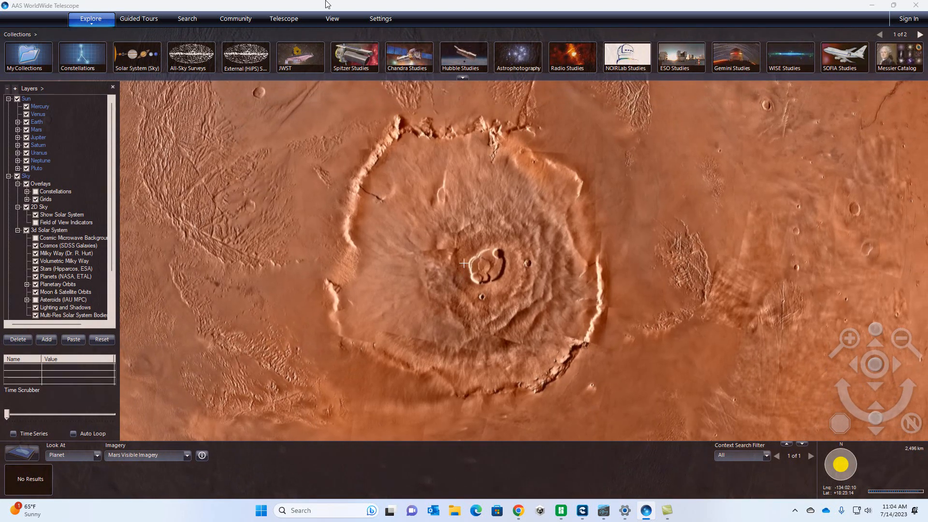
# Step: Start an STL export of the Mars view and fit its boundary around Olympus Mons, about 13.11 to 23.61 latitude and -140.30 to -127.45 longitude
pyautogui.click(333, 28)
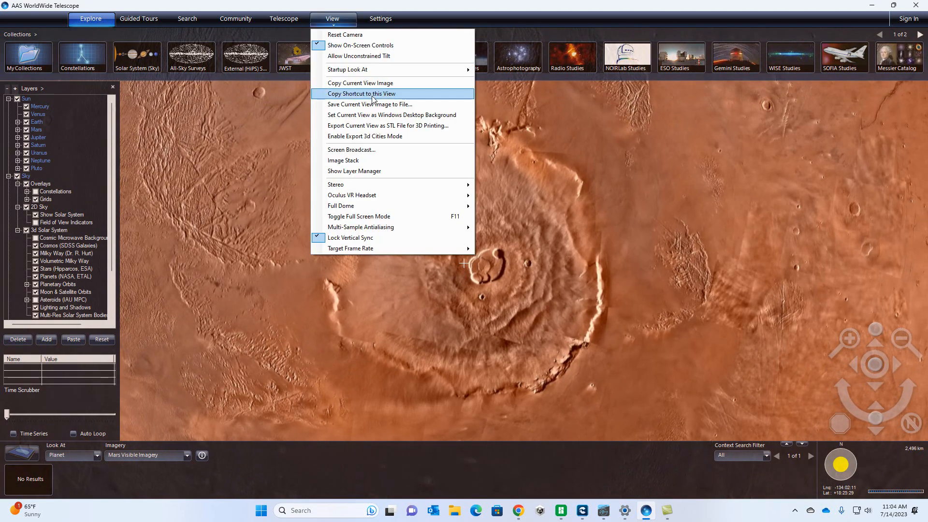
pyautogui.click(388, 126)
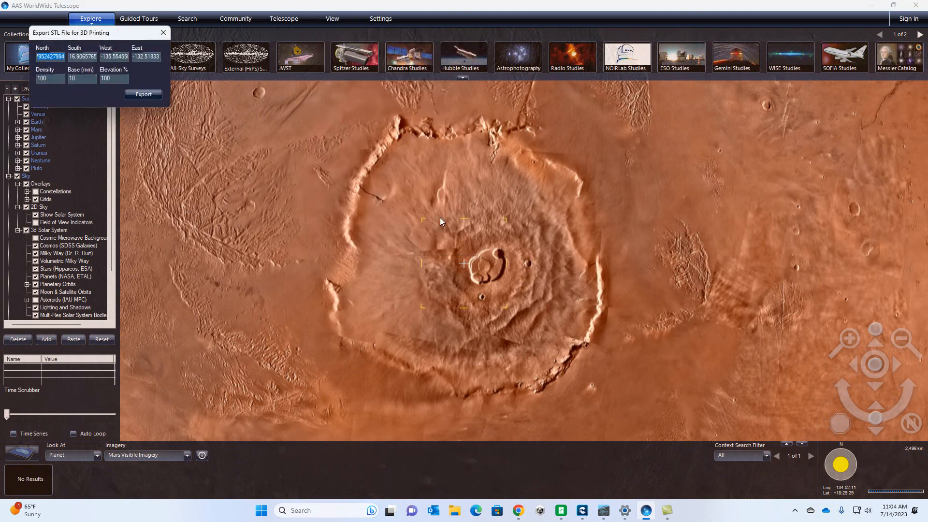
pyautogui.moveTo(424, 220); pyautogui.dragTo(306, 120)
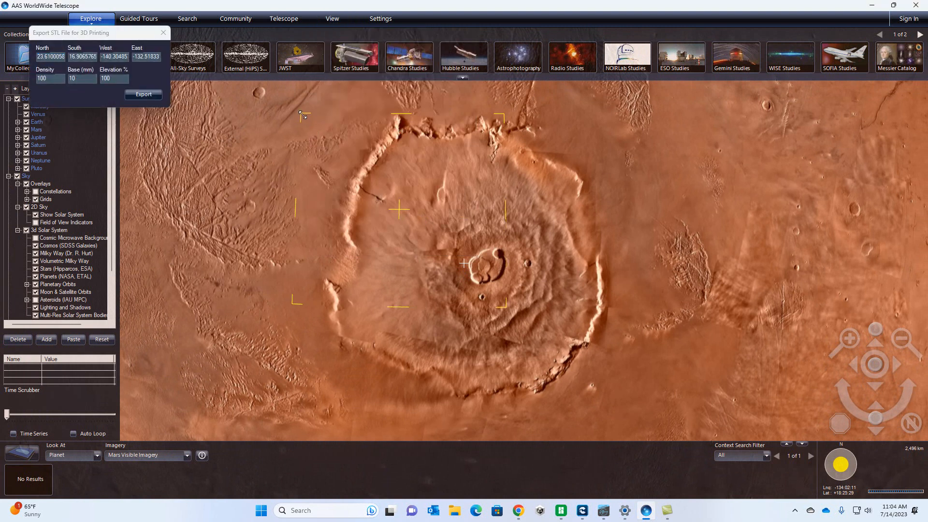
pyautogui.moveTo(505, 304); pyautogui.dragTo(643, 407)
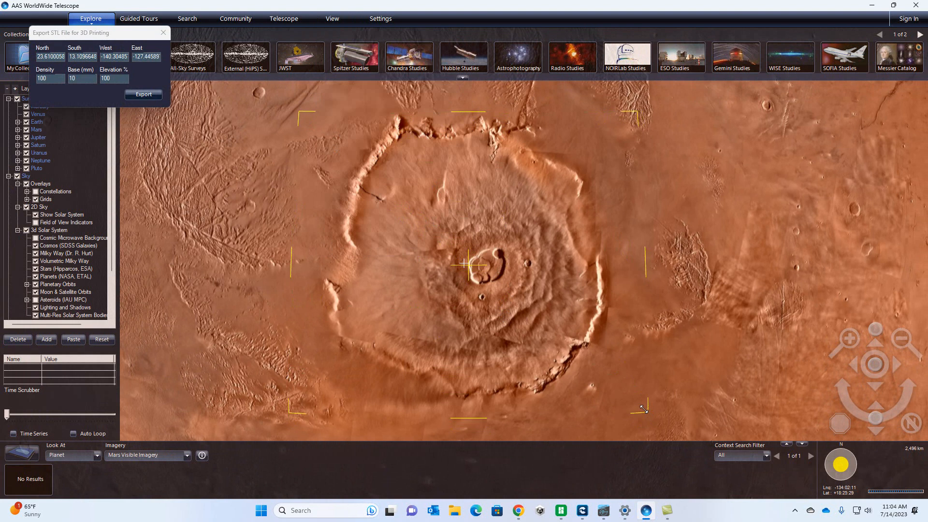
# Step: Export the Olympus Mons terrain to the Downloads folder as an STL file named mars
pyautogui.click(148, 98)
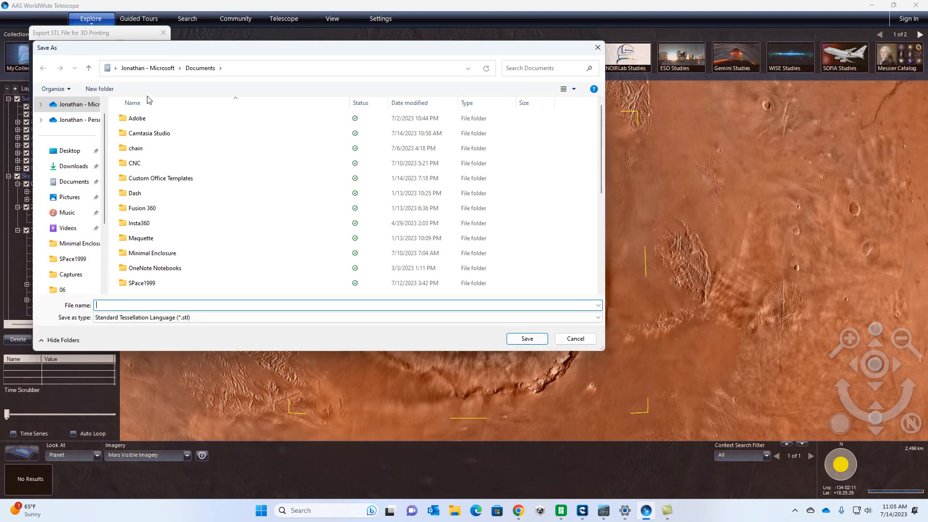
pyautogui.click(73, 166)
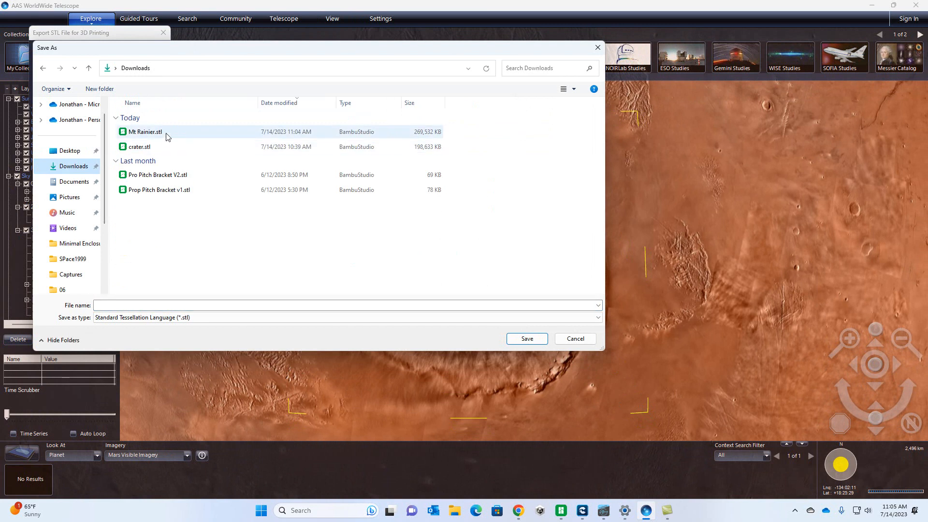
pyautogui.click(163, 306)
pyautogui.write('mars')
pyautogui.press('Return')
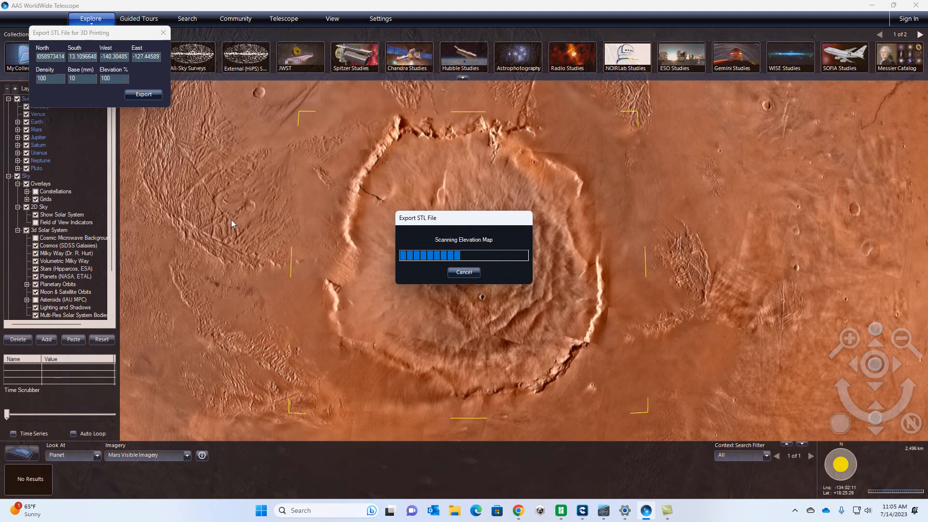
# Step: Switch to Creality Print and examine the sliced Mount Rainier model at different layers, from the infill up to layer 118
pyautogui.moveTo(582, 513)
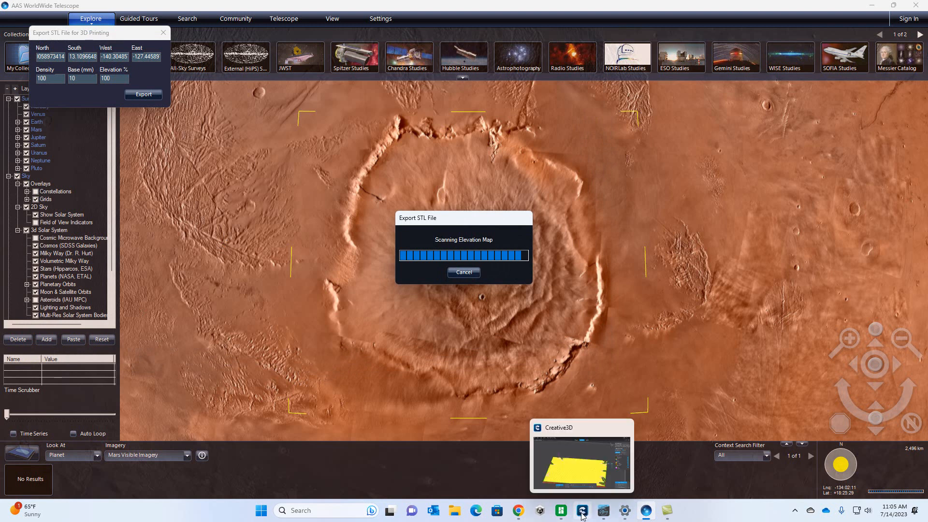
pyautogui.click(583, 513)
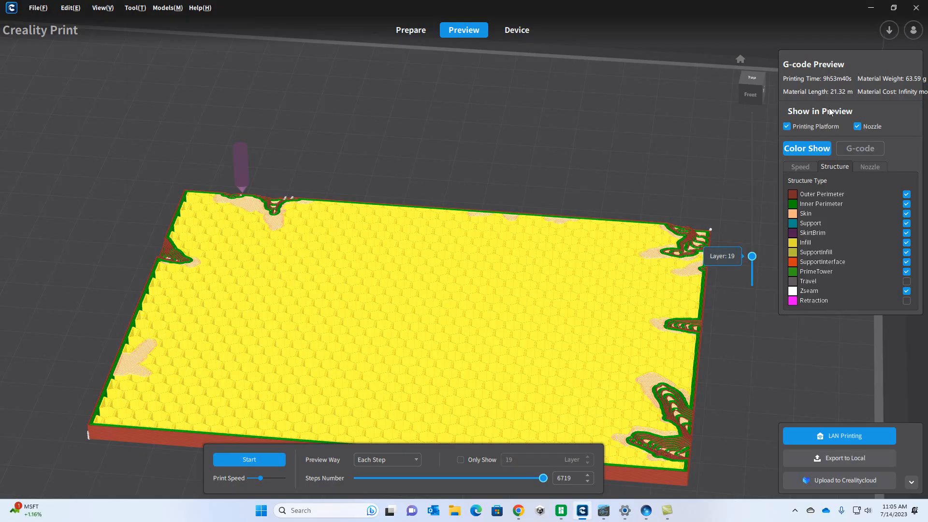
pyautogui.moveTo(750, 256); pyautogui.dragTo(743, 117)
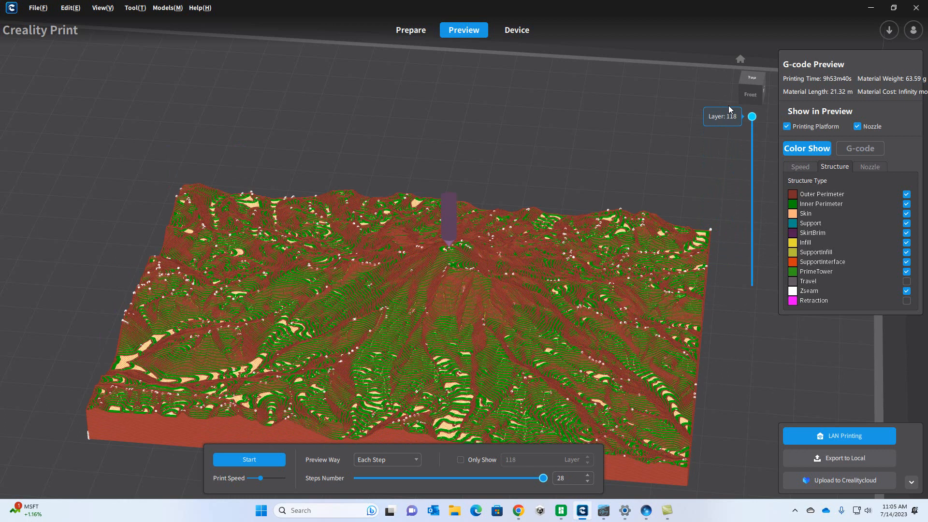
pyautogui.moveTo(732, 121); pyautogui.dragTo(752, 163)
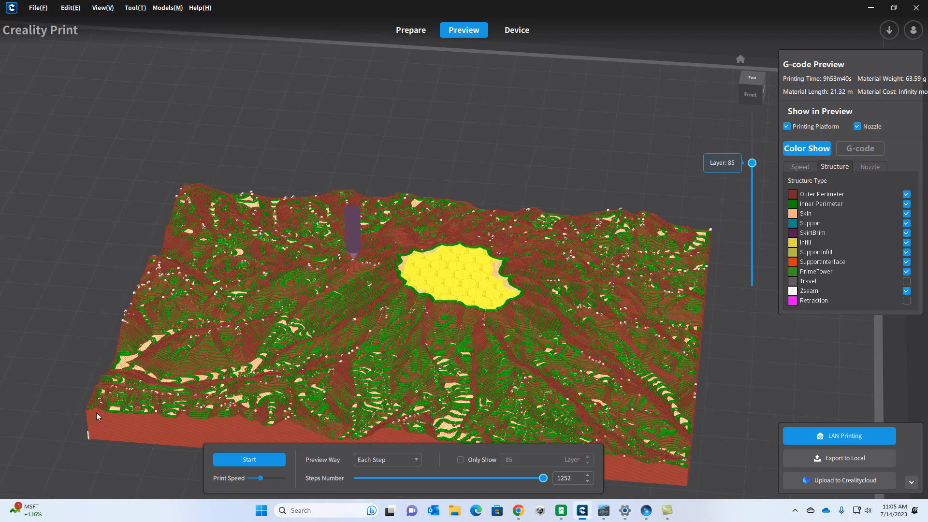
pyautogui.moveTo(303, 375); pyautogui.dragTo(429, 282, button='right')
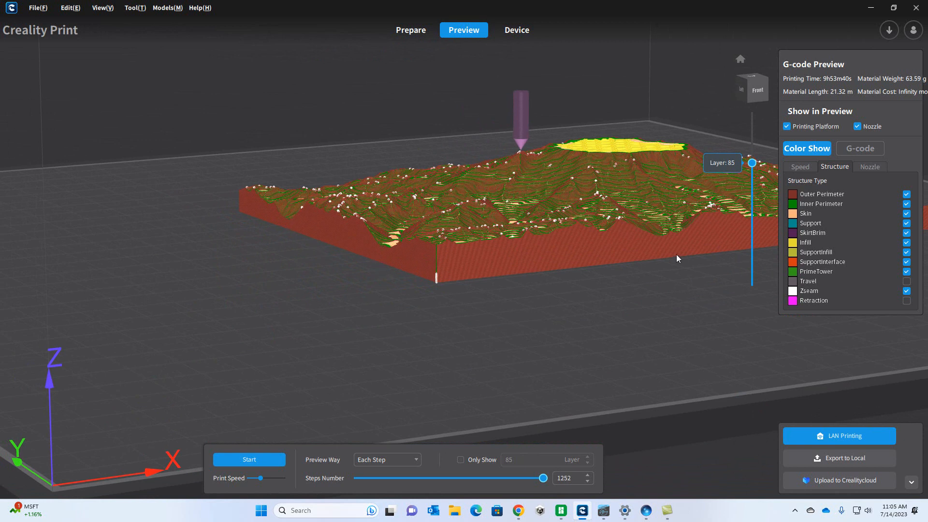
pyautogui.moveTo(645, 209); pyautogui.dragTo(480, 265, button='right')
pyautogui.moveTo(752, 163); pyautogui.dragTo(738, 117)
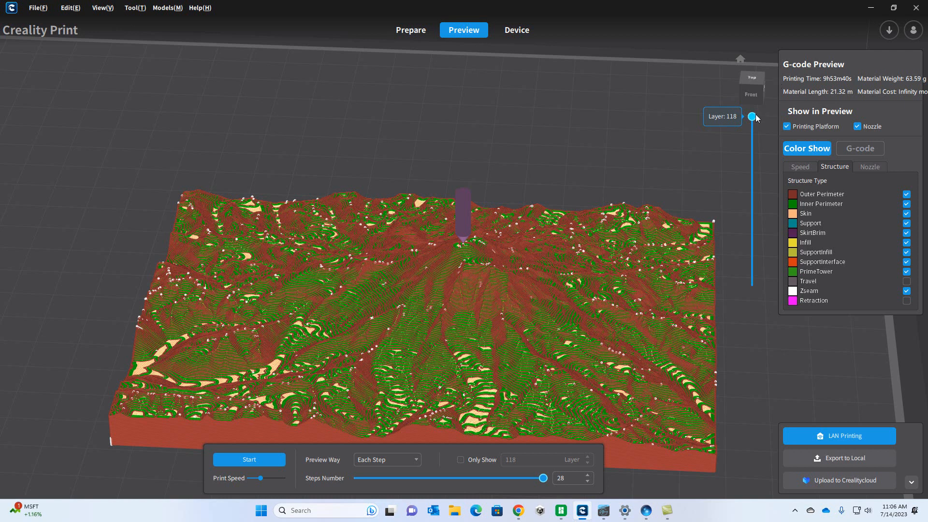
pyautogui.moveTo(752, 117)
pyautogui.mouseDown()
pyautogui.moveTo(754, 264)
pyautogui.moveTo(775, 288)
pyautogui.moveTo(749, 108)
pyautogui.mouseUp()
# Step: Return to model preparation, delete the Mount Rainier model from the build plate, and import mars.stl from Downloads
pyautogui.click(414, 30)
pyautogui.click(434, 307)
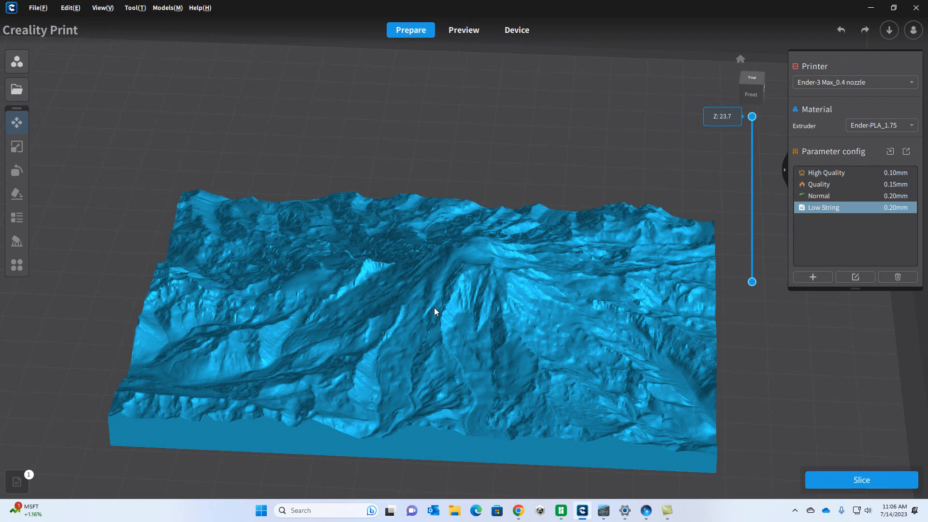
pyautogui.click(447, 308)
pyautogui.press('Delete')
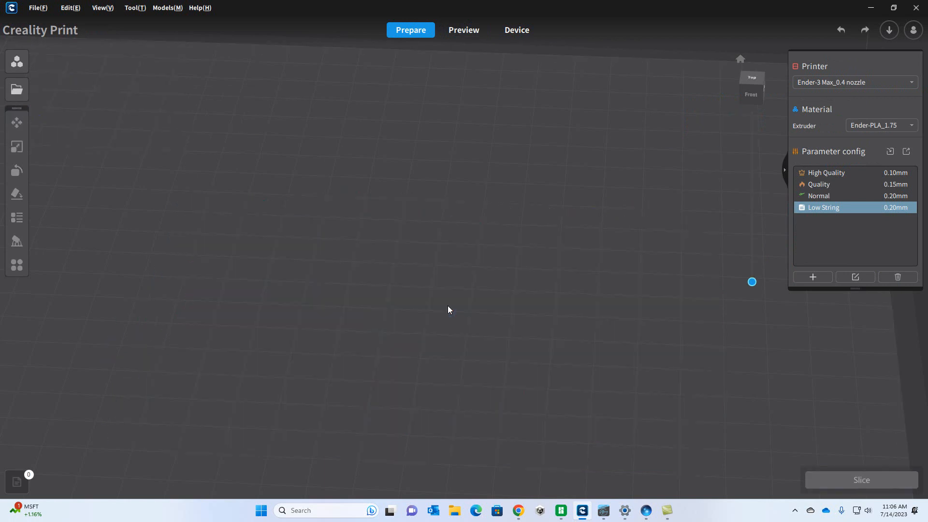
pyautogui.click(17, 89)
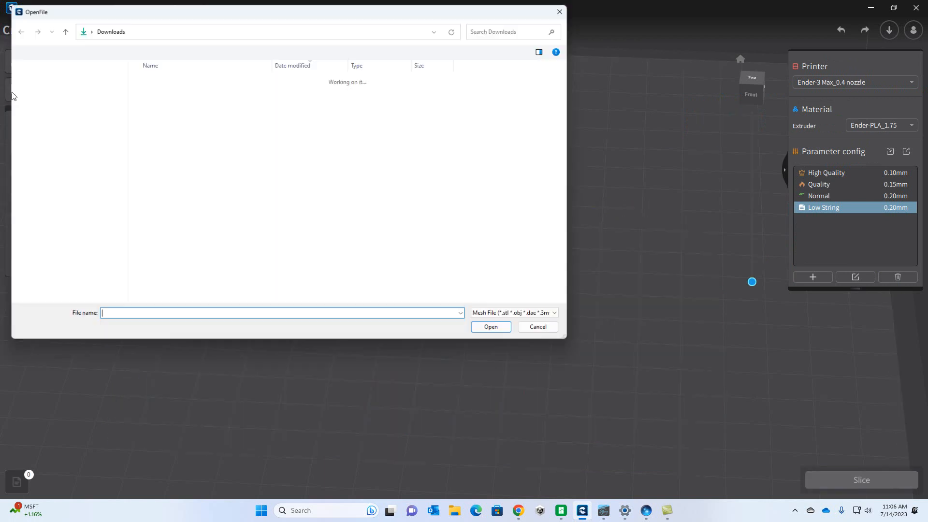
pyautogui.doubleClick(153, 91)
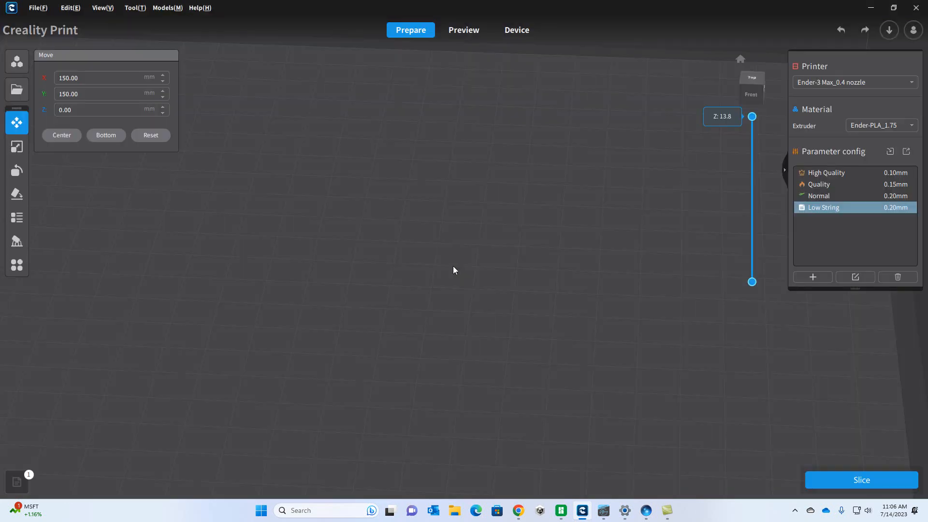
# Step: Move the Mars model on the build plate to about X 184.61, Y 174.82 mm and deselect it
pyautogui.moveTo(346, 392); pyautogui.dragTo(406, 377)
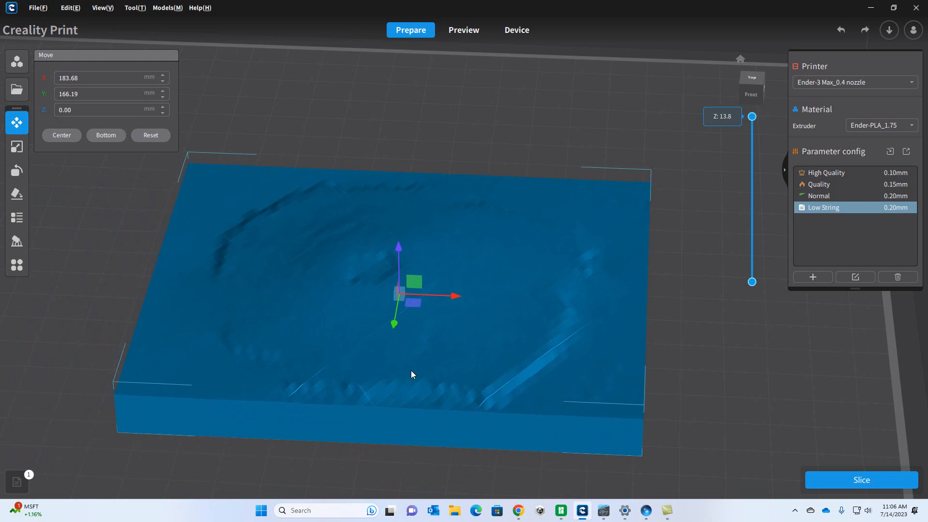
pyautogui.scroll(2, 415, 373)
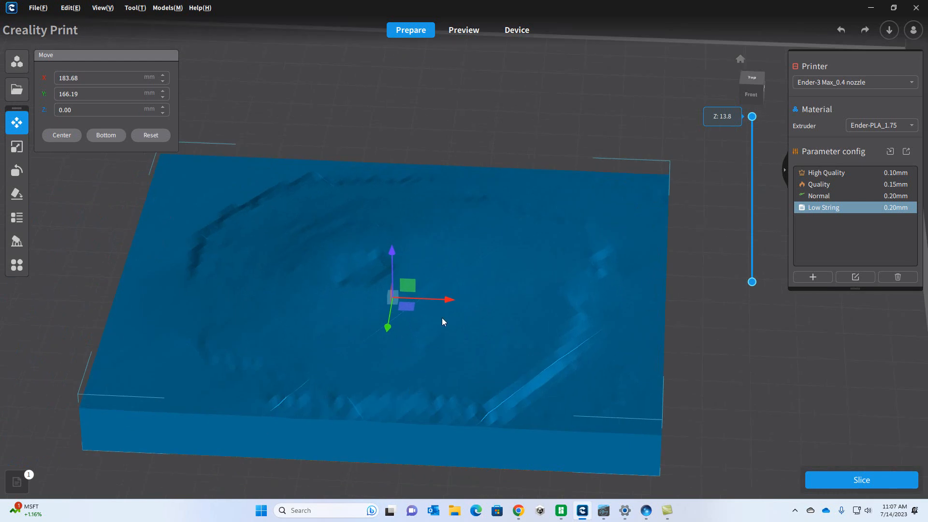
pyautogui.moveTo(448, 361); pyautogui.dragTo(455, 337)
pyautogui.click(456, 344)
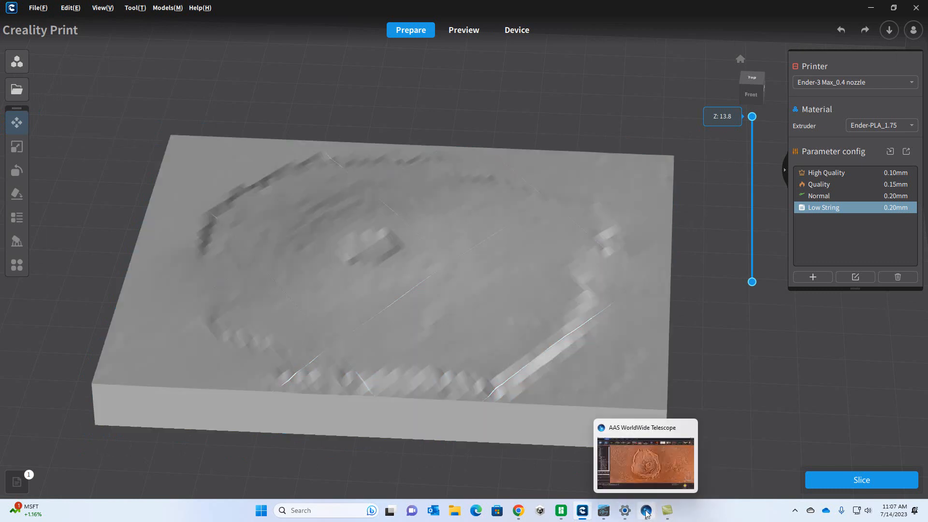
# Step: Switch to WorldWide Telescope and zoom in on the Olympus Mons caldera to about 392 km
pyautogui.click(646, 512)
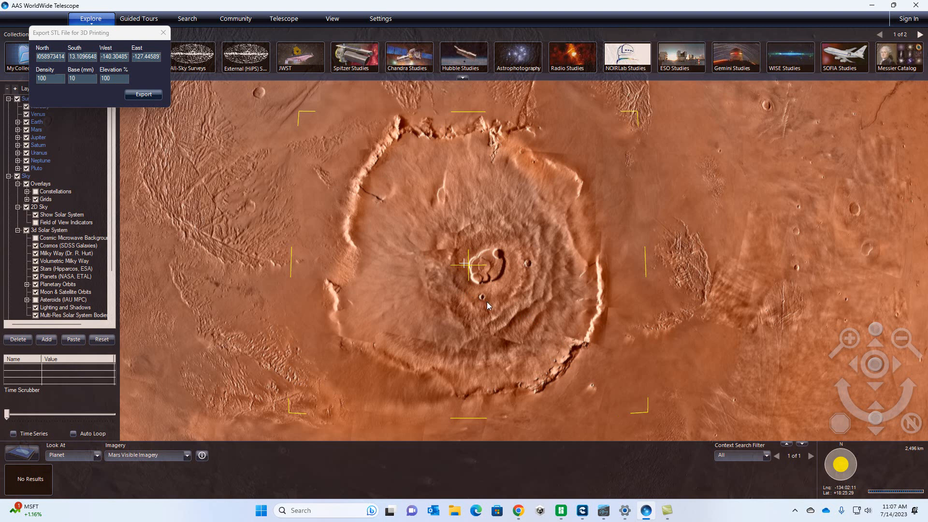
pyautogui.scroll(5, 486, 301)
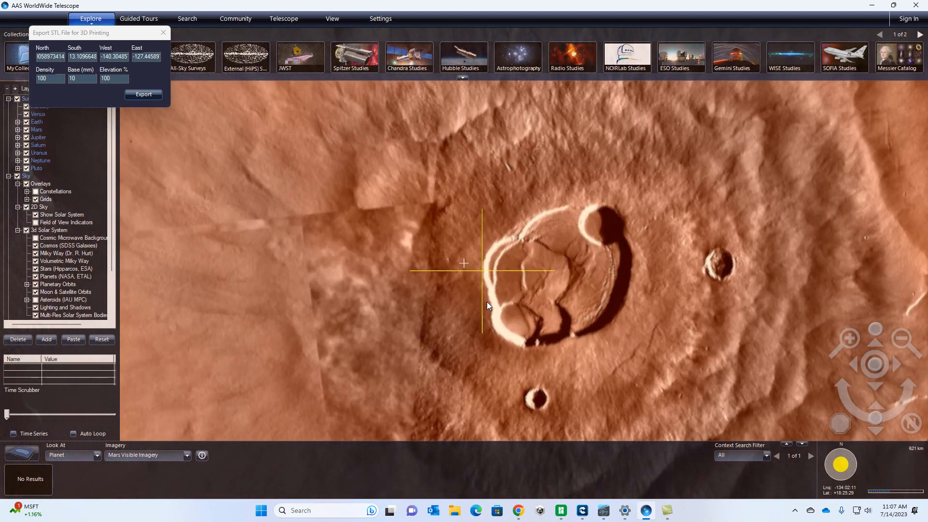
pyautogui.scroll(3, 486, 302)
pyautogui.scroll(-1, 488, 306)
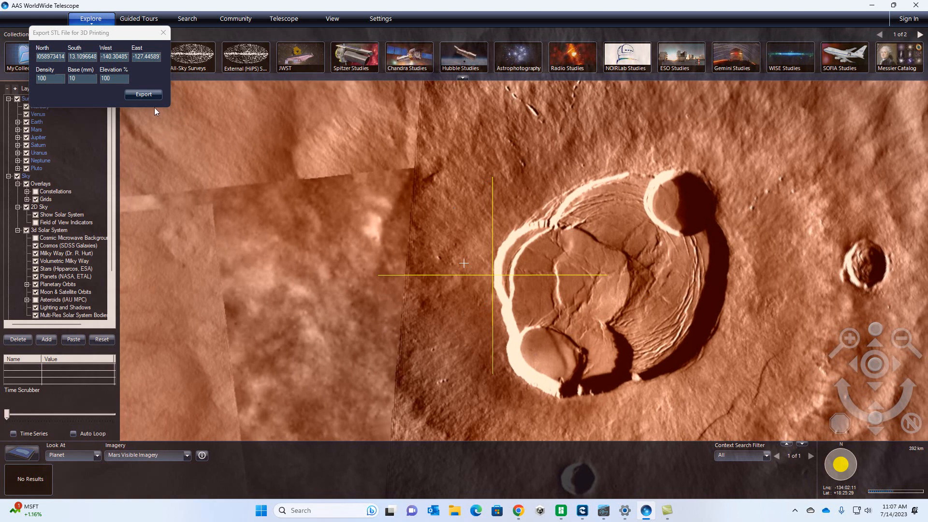
# Step: Export the Mars terrain again to the Downloads folder as mars.stl, replacing the existing file
pyautogui.click(150, 96)
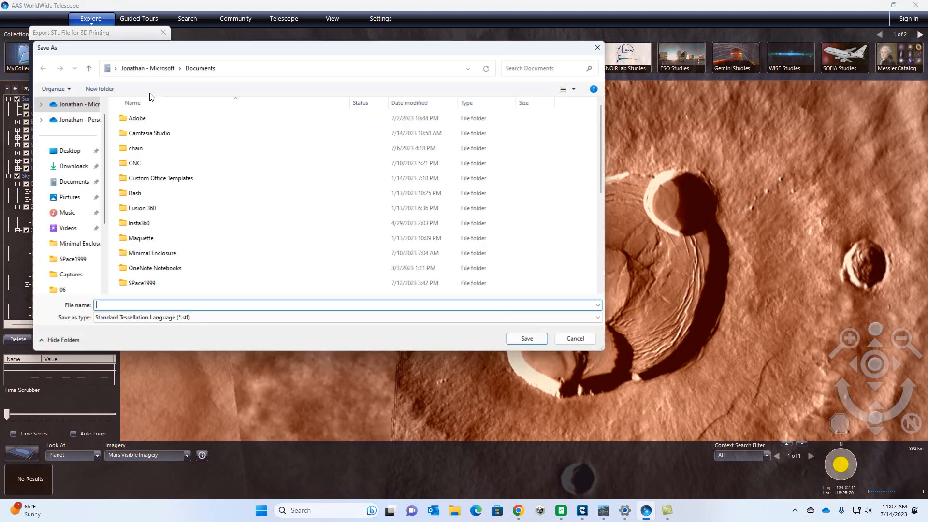
pyautogui.click(79, 166)
pyautogui.click(138, 131)
pyautogui.click(528, 339)
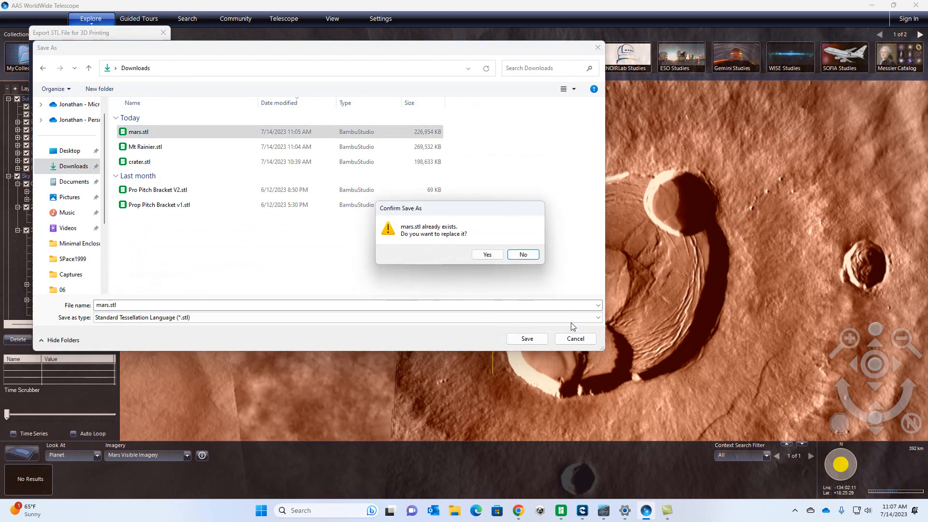
pyautogui.click(485, 253)
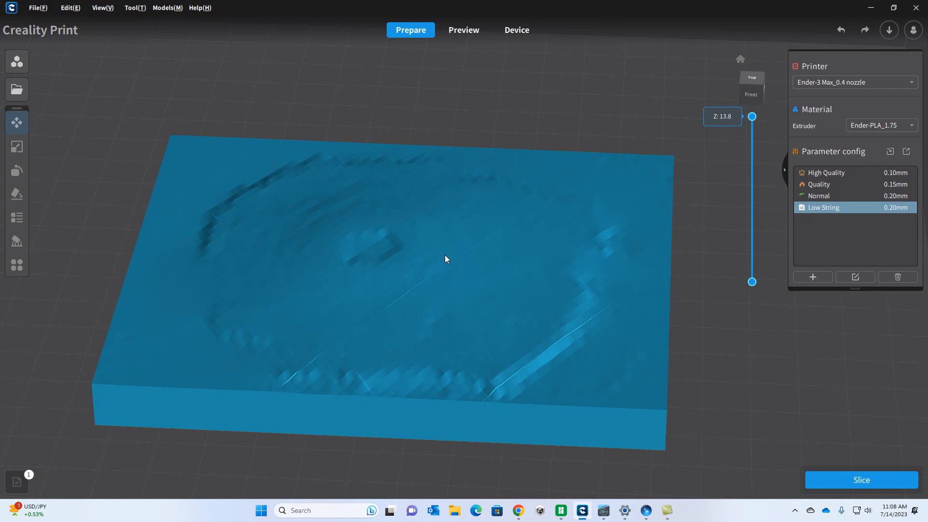
# Step: Switch to Creality Print, delete the old Mars model from the build plate, and import the re-exported mars.stl
pyautogui.hotkey('alt', 'Tab')
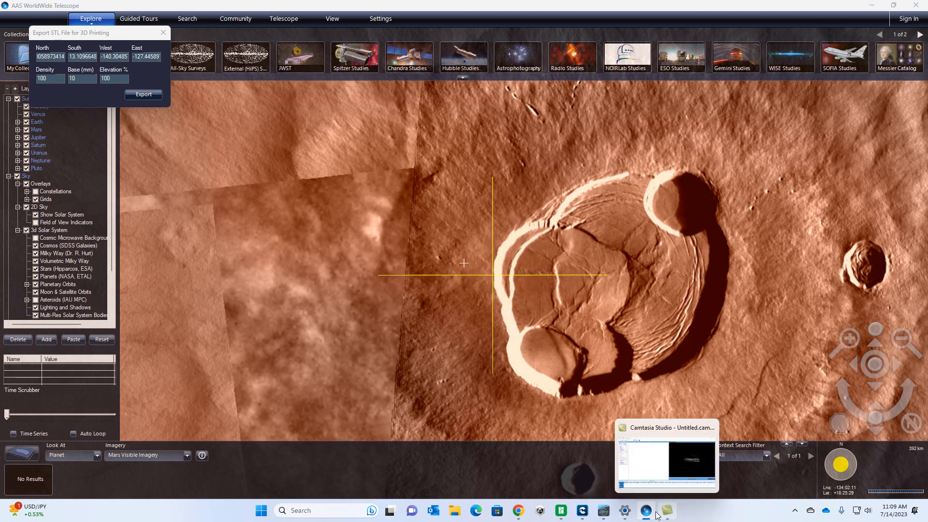
pyautogui.click(583, 512)
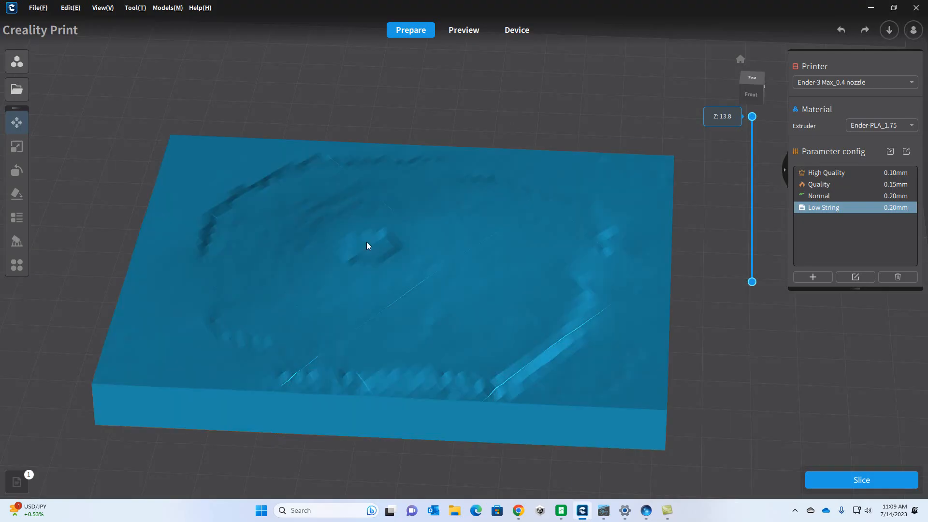
pyautogui.click(366, 246)
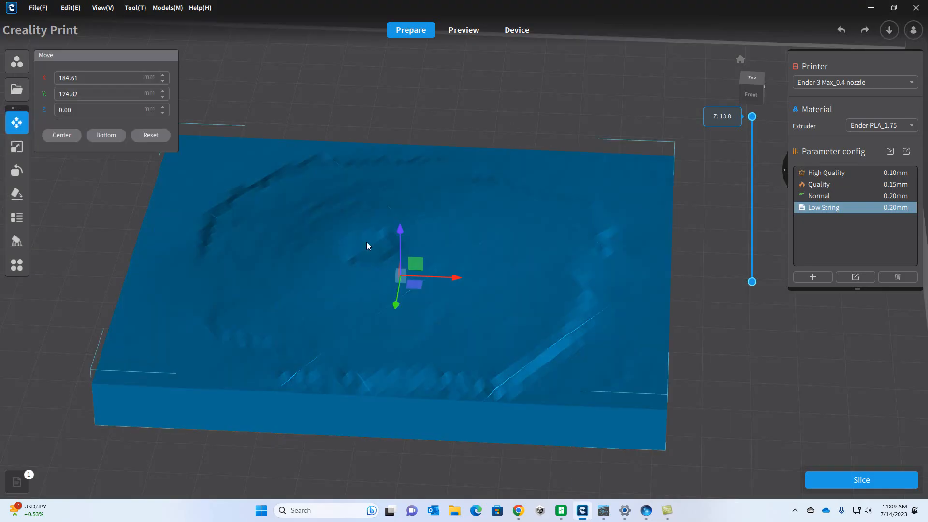
pyautogui.press('Delete')
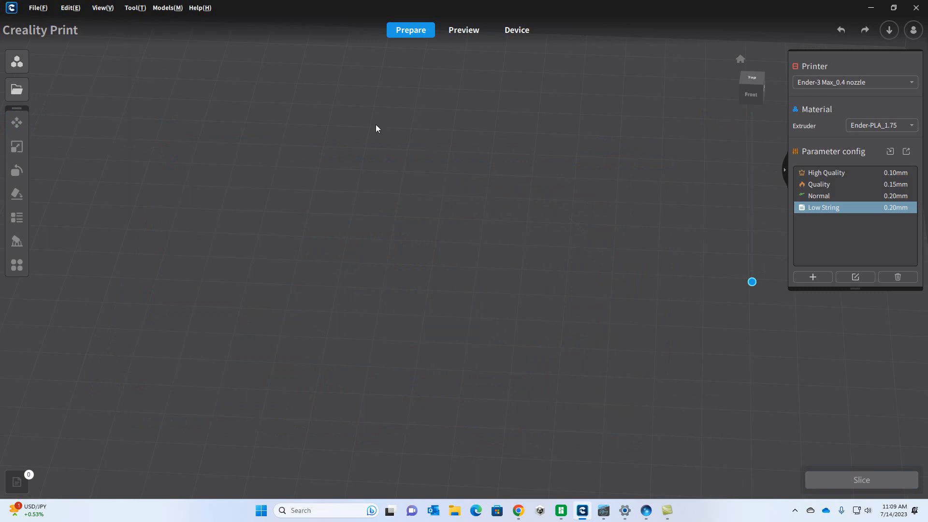
pyautogui.click(24, 91)
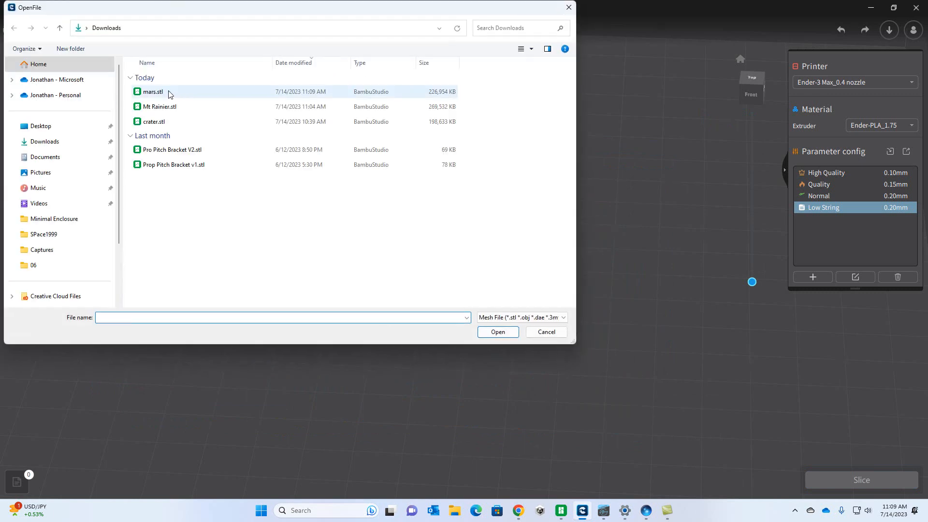
pyautogui.doubleClick(153, 92)
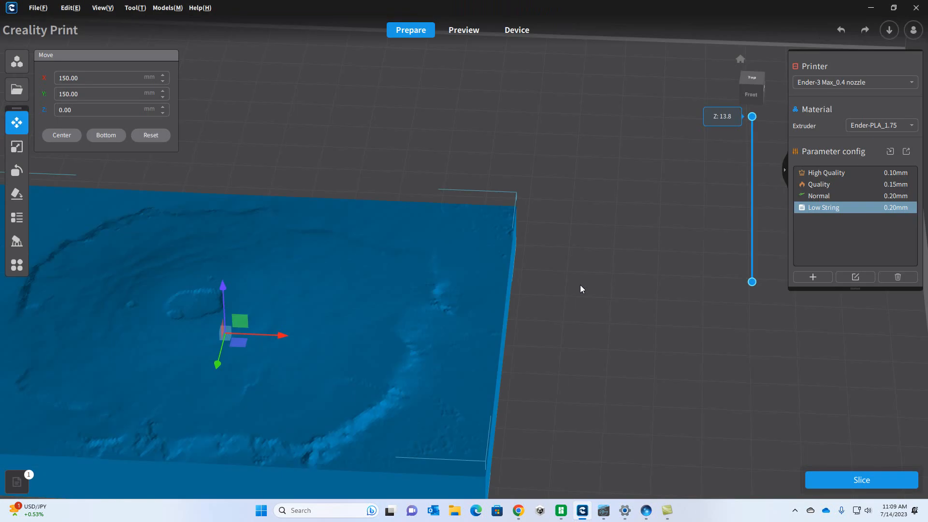
# Step: Move the Mars model to about X 183.81, Y 180.68 mm and preview its sliced layers before returning to model preparation
pyautogui.moveTo(148, 349); pyautogui.dragTo(358, 270)
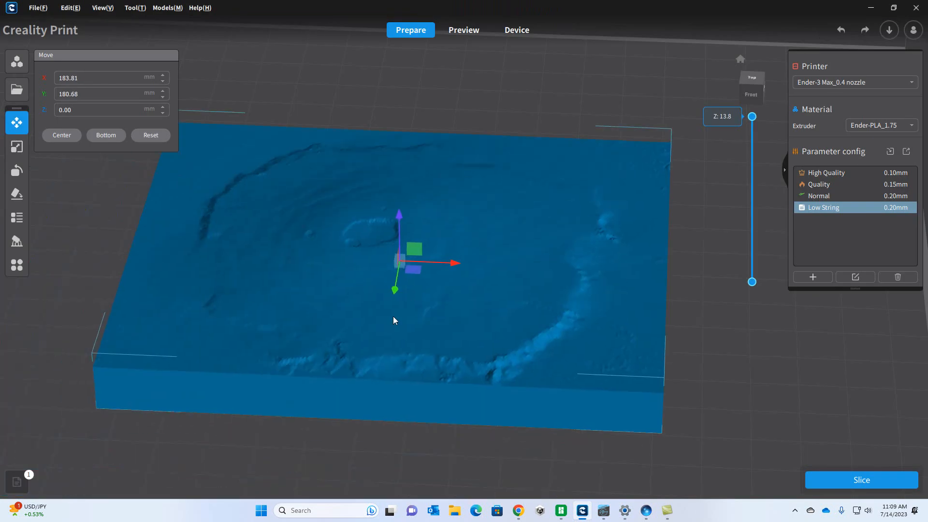
pyautogui.scroll(1, 393, 321)
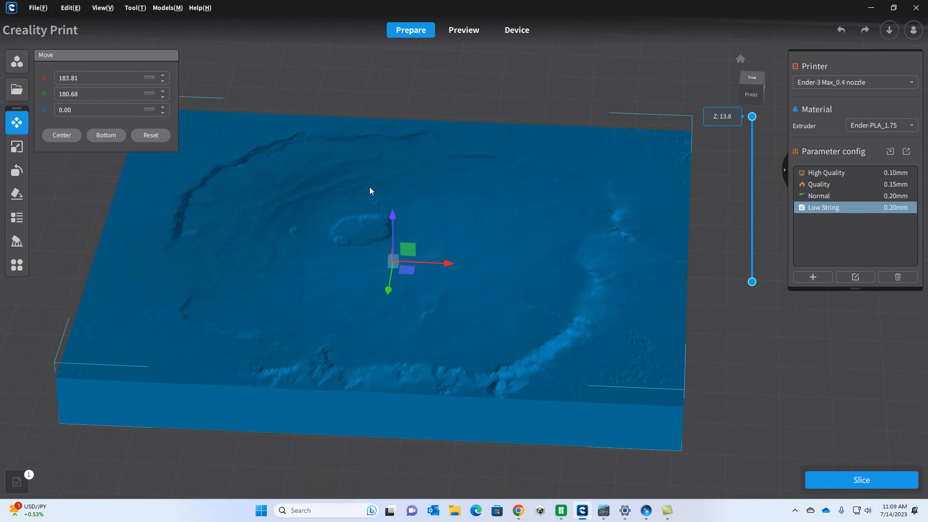
pyautogui.click(464, 30)
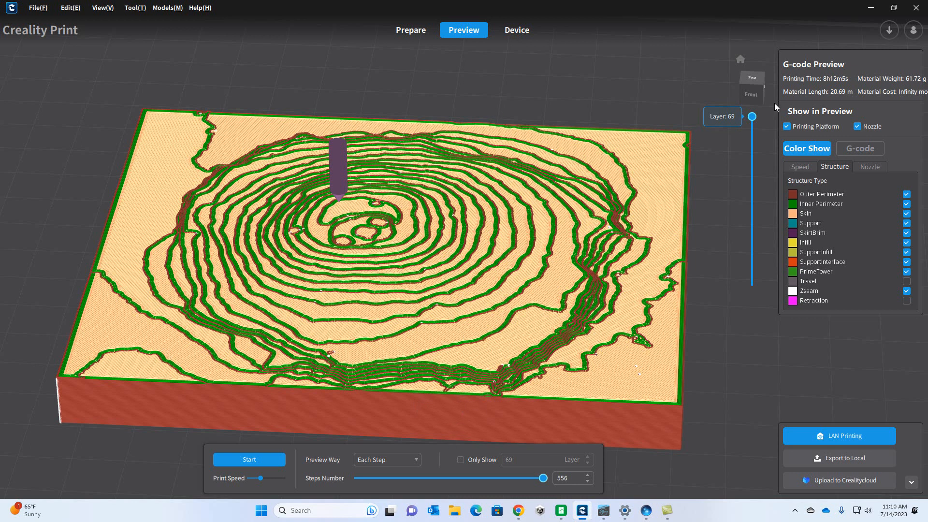
pyautogui.moveTo(754, 124)
pyautogui.mouseDown()
pyautogui.moveTo(754, 280)
pyautogui.moveTo(753, 118)
pyautogui.mouseUp()
pyautogui.click(409, 30)
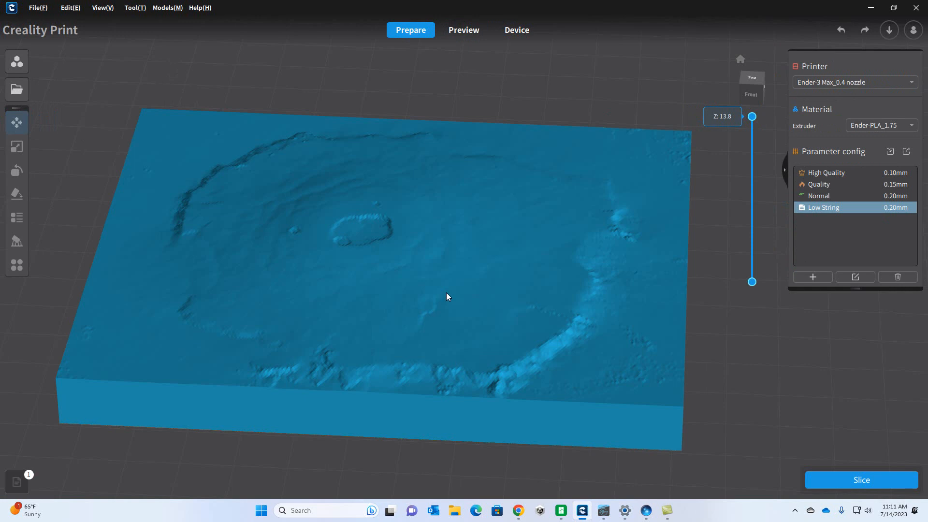
# Step: Delete the Mars model from the build plate and import crater.stl from Downloads
pyautogui.click(447, 297)
pyautogui.press('Delete')
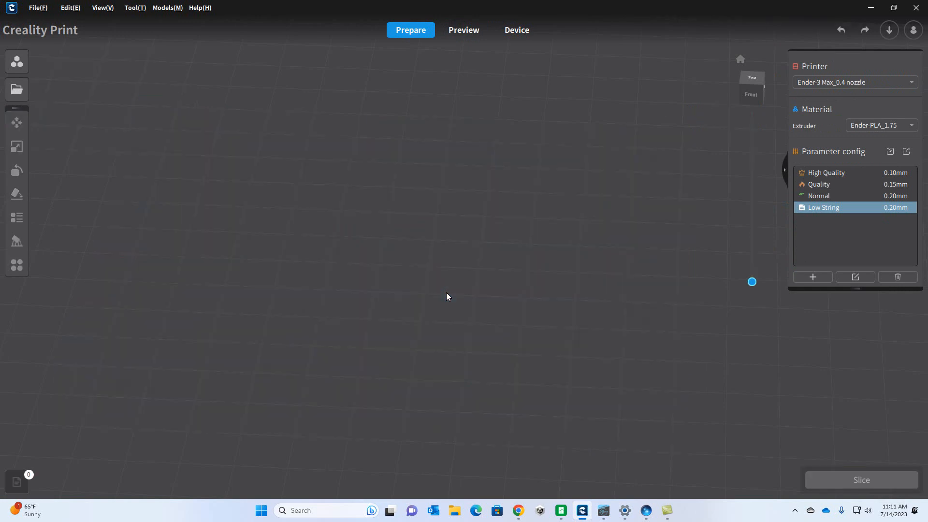
pyautogui.click(12, 90)
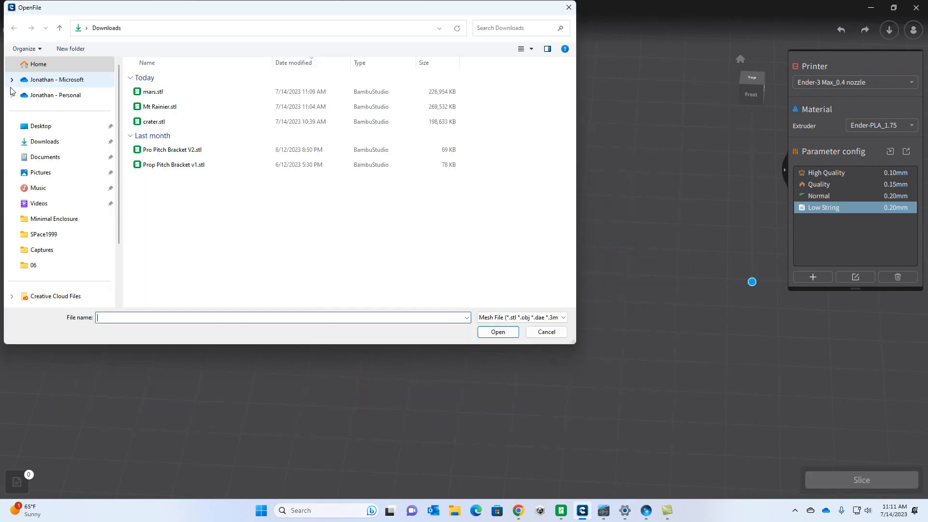
pyautogui.doubleClick(145, 121)
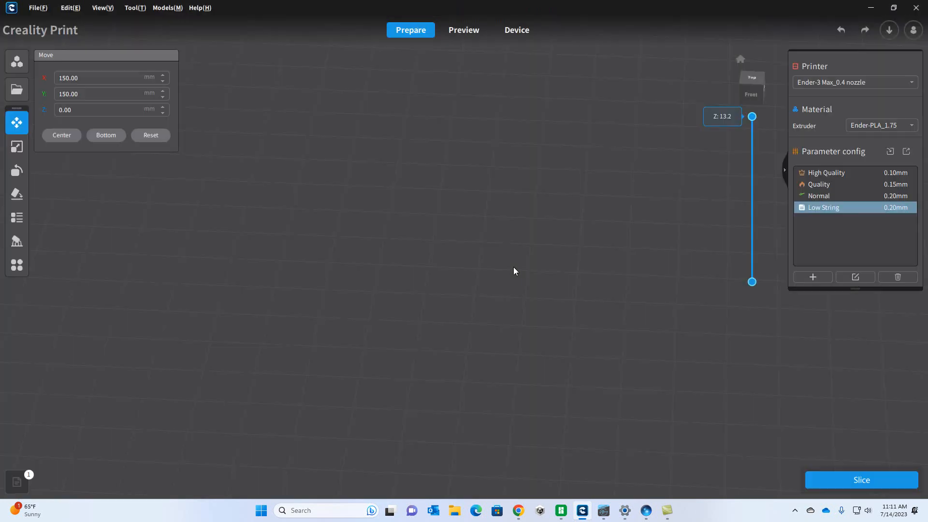
# Step: Move the crater model to about X 185.99, Y 177.37 mm, preview its sliced layers and examine the crater's rim and floor
pyautogui.moveTo(178, 384); pyautogui.dragTo(392, 310)
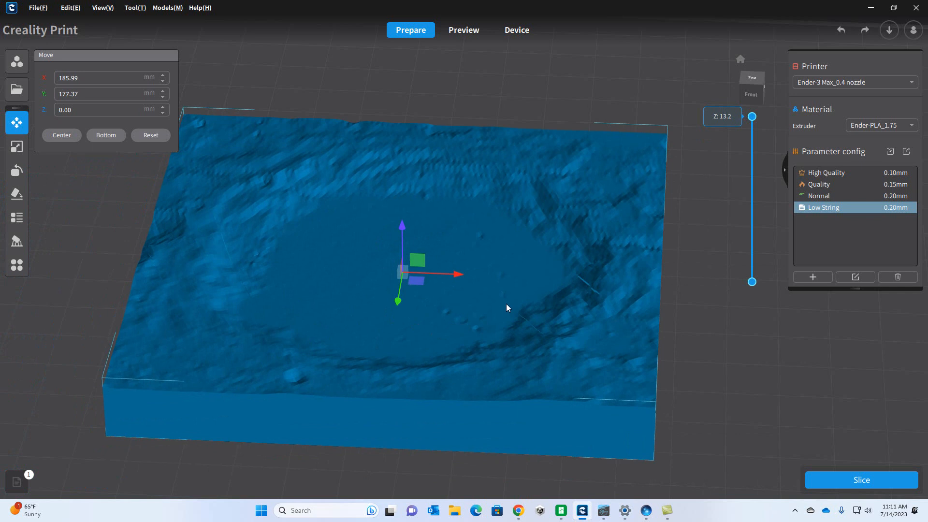
pyautogui.click(464, 30)
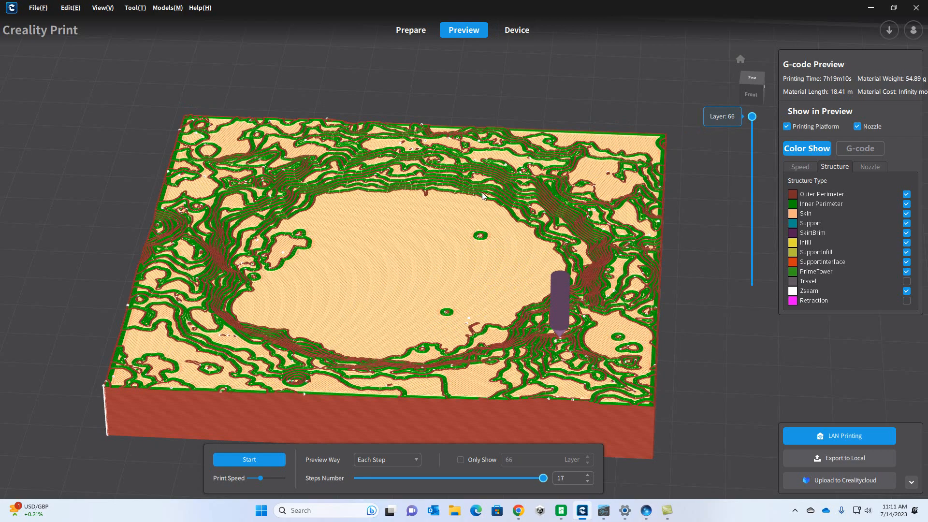
pyautogui.scroll(3, 482, 195)
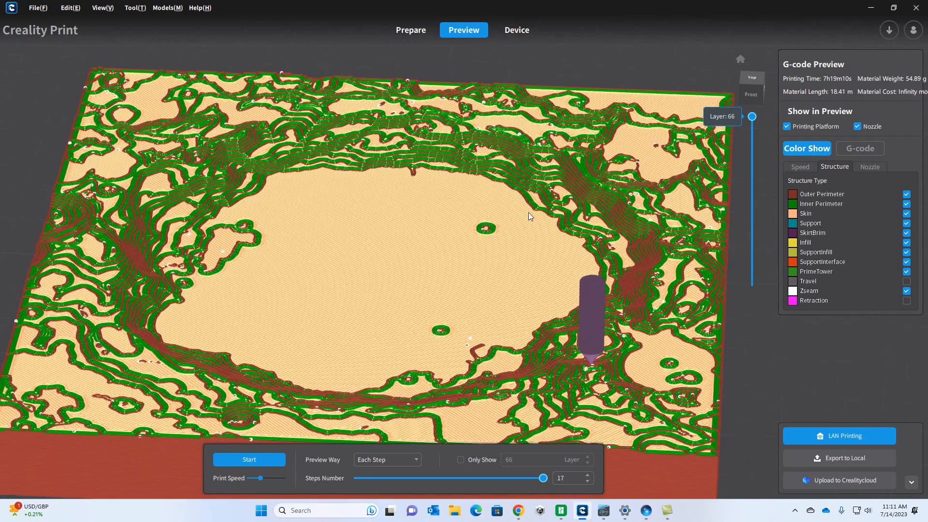
pyautogui.scroll(1, 532, 246)
pyautogui.moveTo(543, 258); pyautogui.dragTo(566, 224, button='right')
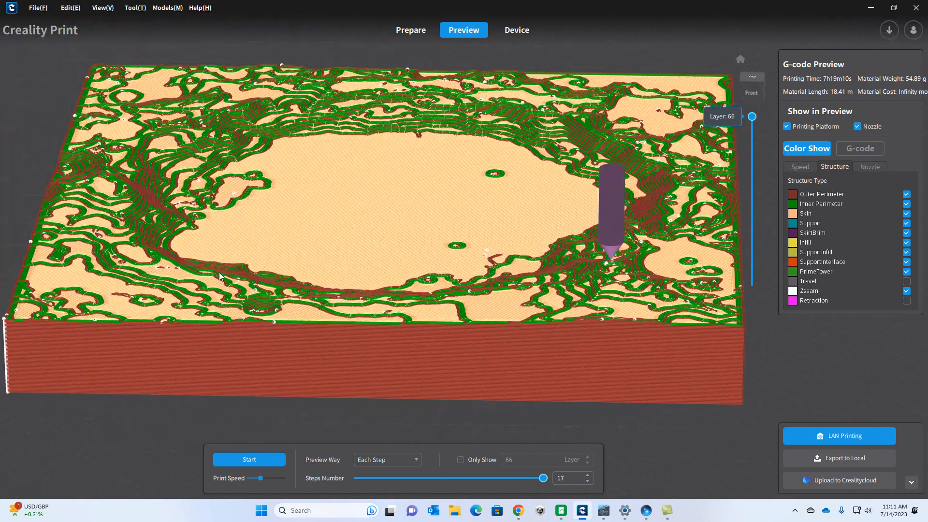
pyautogui.moveTo(174, 281)
pyautogui.mouseDown(button='right')
pyautogui.moveTo(263, 292)
pyautogui.moveTo(173, 290)
pyautogui.mouseUp(button='right')
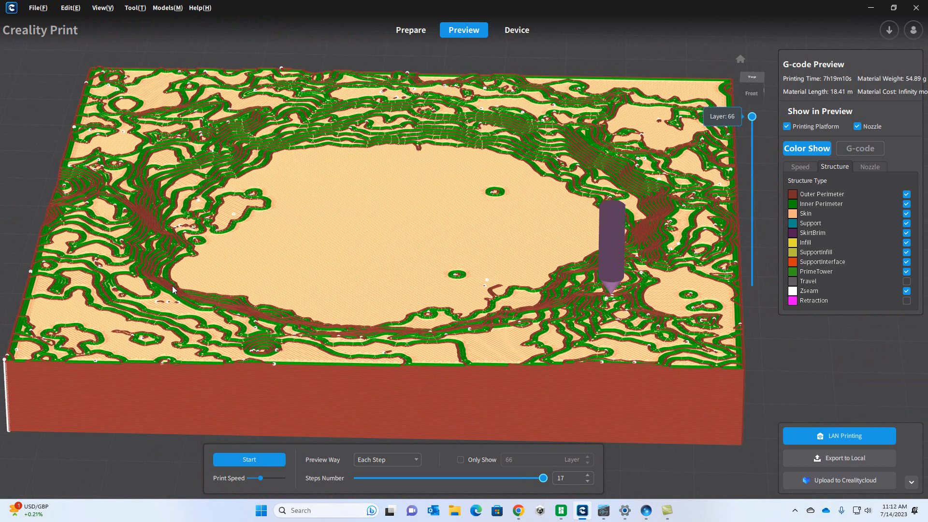
pyautogui.moveTo(174, 290)
pyautogui.mouseDown(button='right')
pyautogui.moveTo(152, 298)
pyautogui.moveTo(184, 300)
pyautogui.mouseUp(button='right')
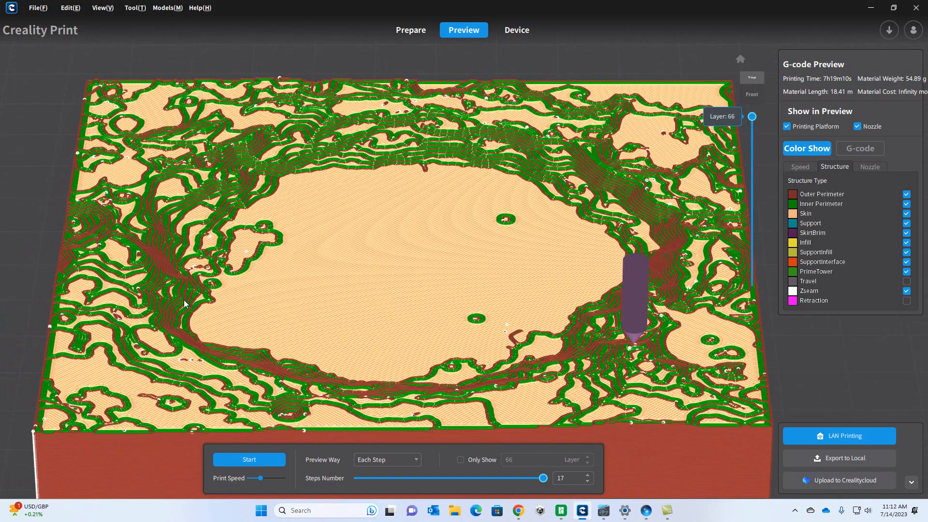